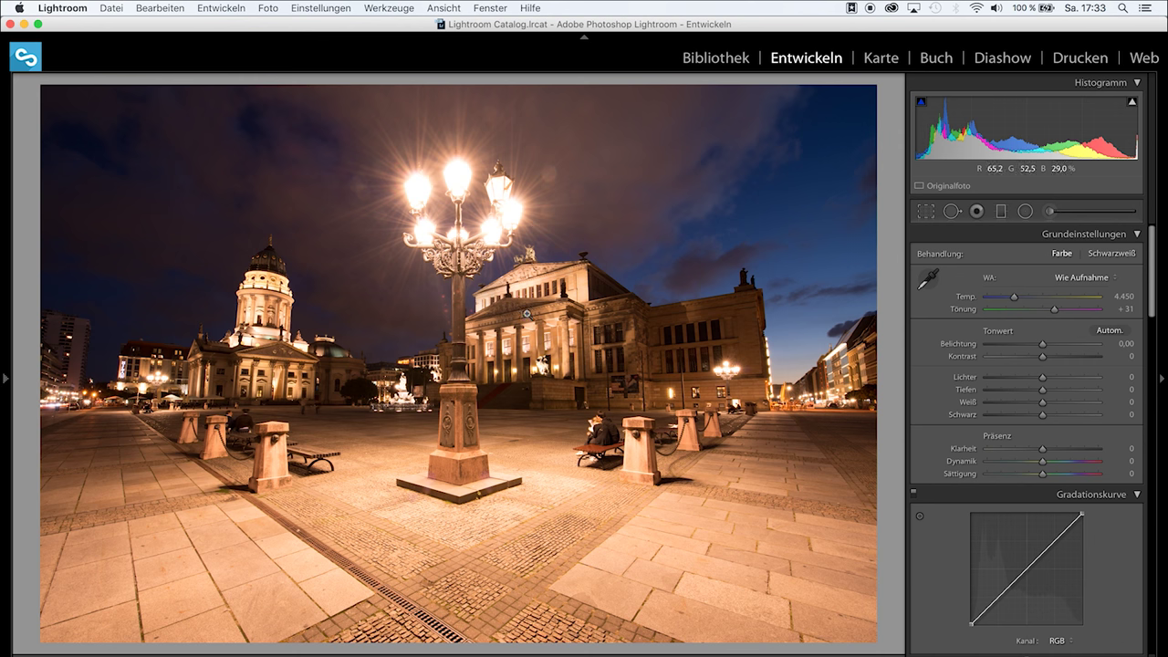
Step: Zoom in to inspect the lamp detail, then return to the full view of the square
{"action": "left_click", "coordinate": [514, 205]}
{"action": "mouse_move", "coordinate": [481, 189]}
{"action": "left_mouse_down"}
{"action": "mouse_move", "coordinate": [490, 253]}
{"action": "mouse_move", "coordinate": [505, 256]}
{"action": "left_mouse_up"}
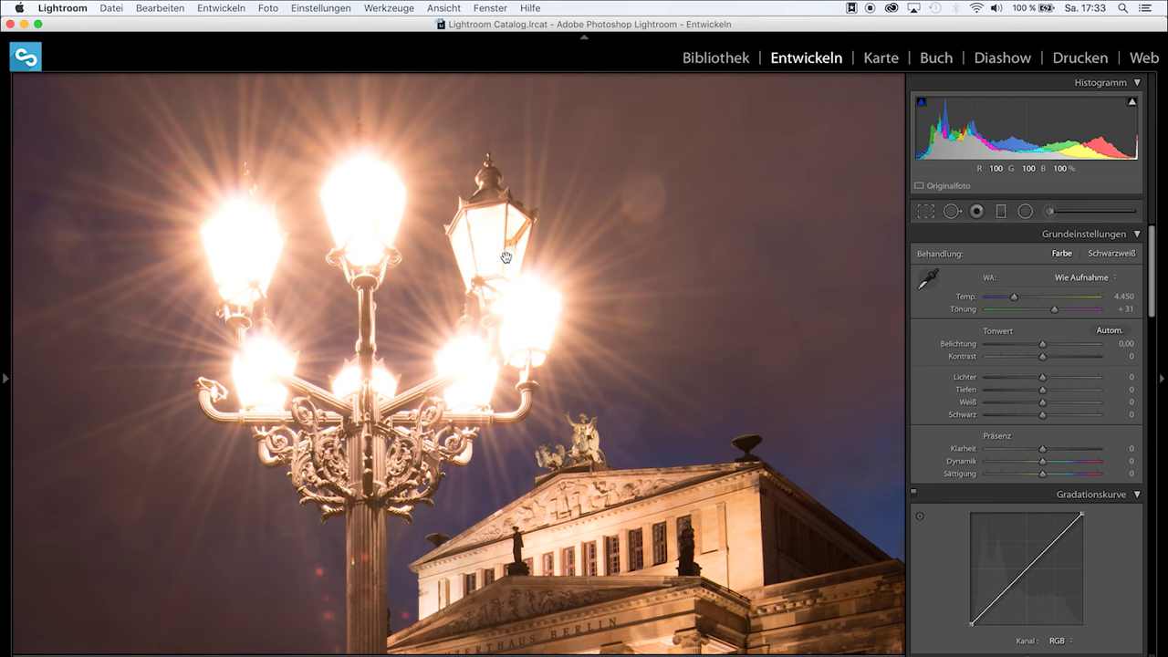
{"action": "left_click", "coordinate": [505, 258]}
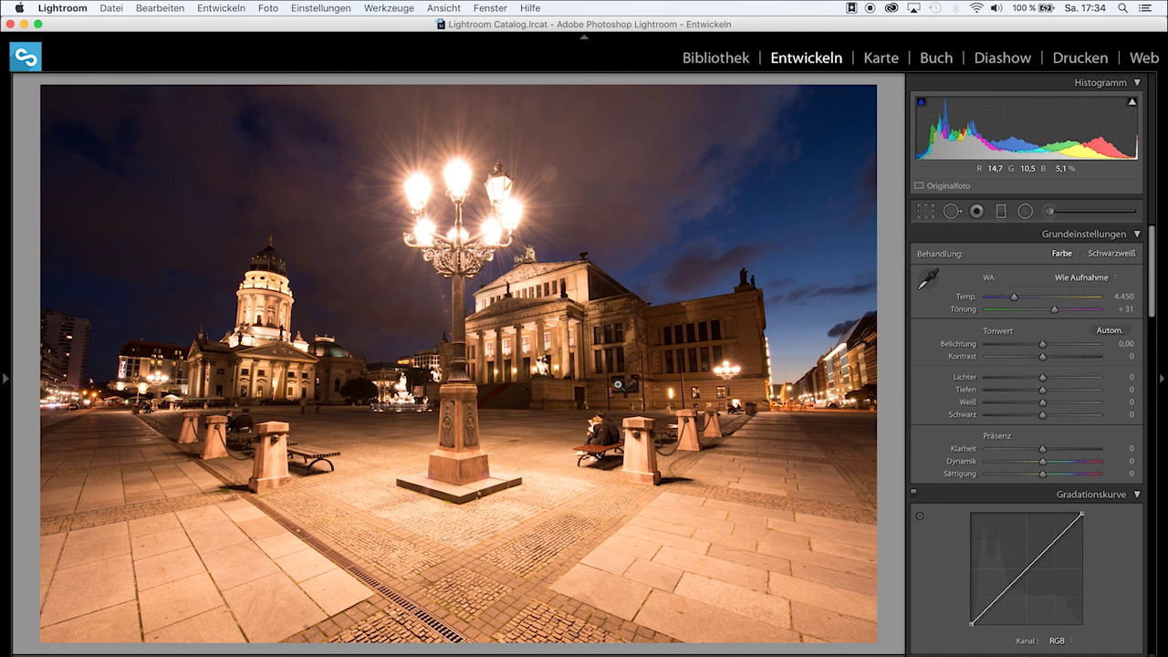
Step: Cool the white balance to Temp 3,620 and Tint +16, and raise Shadows to about +75
{"action": "left_click_drag", "start_coordinate": [1013, 297], "coordinate": [1007, 302]}
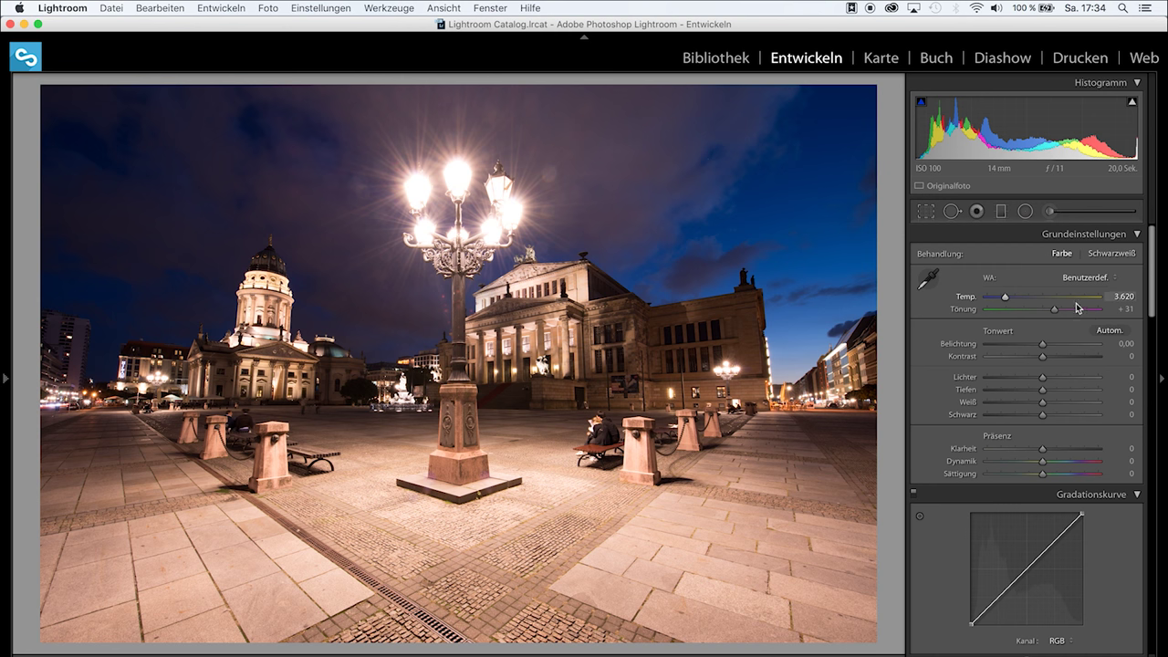
{"action": "left_click_drag", "start_coordinate": [1055, 311], "coordinate": [1051, 312]}
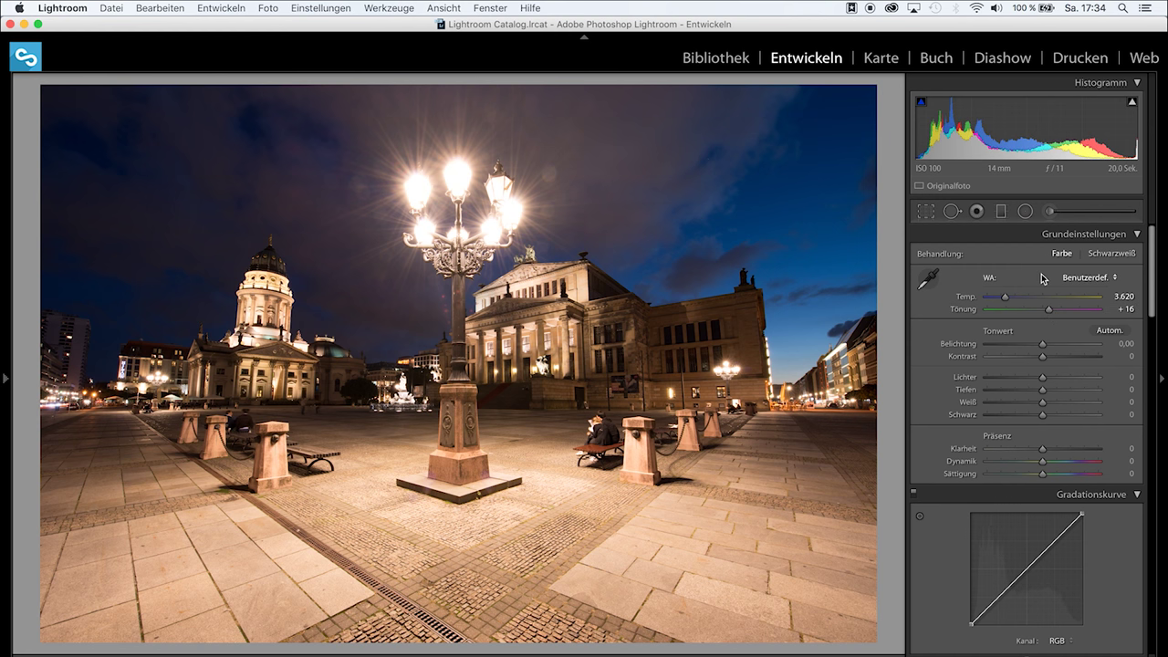
{"action": "left_click_drag", "start_coordinate": [1044, 395], "coordinate": [1087, 394]}
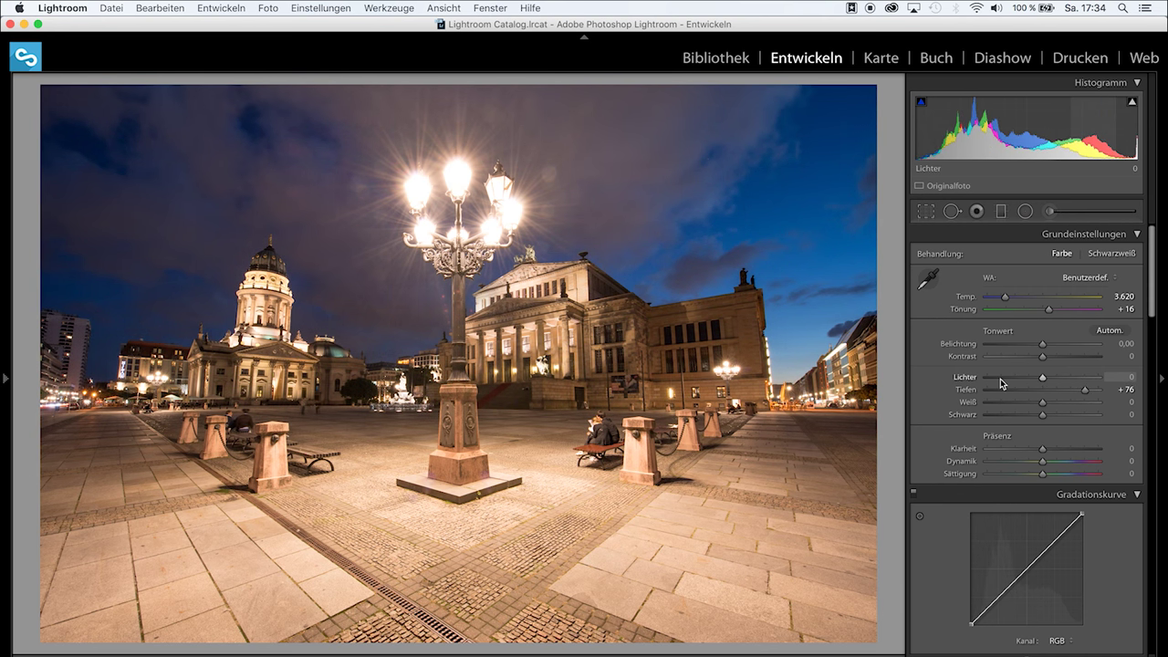
Step: Set Highlights -73, Whites +21 and Blacks -26 with clipping preview, then Contrast +13
{"action": "left_click", "coordinate": [1000, 379]}
{"action": "left_click_drag", "start_coordinate": [1001, 382], "coordinate": [1003, 384]}
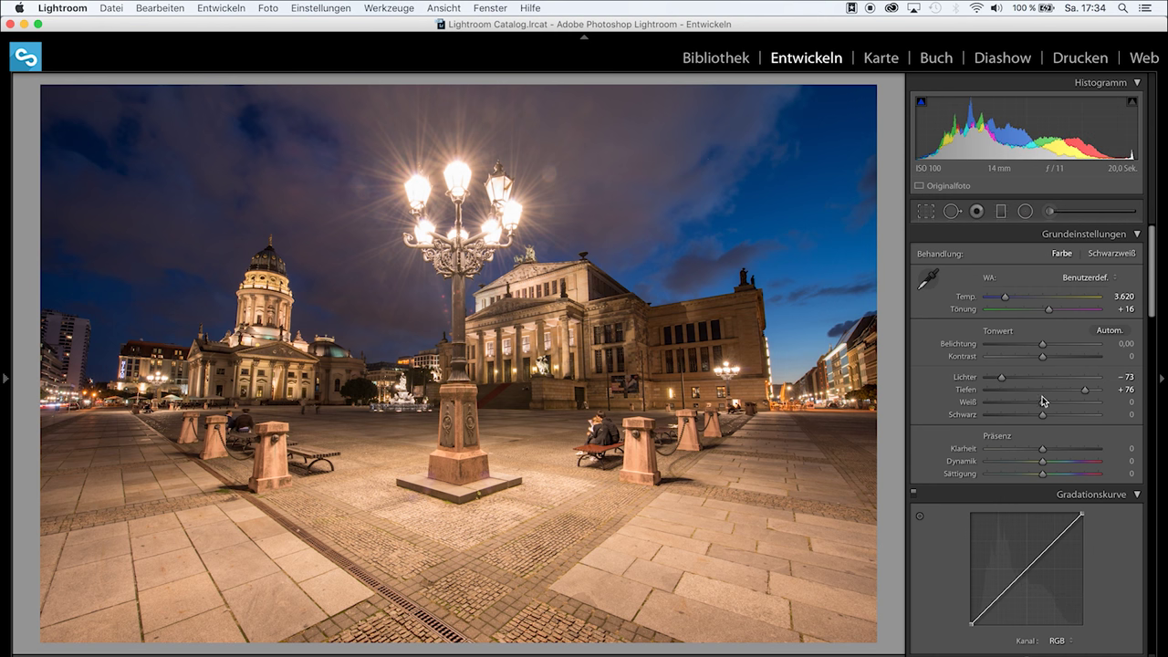
{"action": "key", "text": "alt"}
{"action": "left_click_drag", "start_coordinate": [1043, 401], "coordinate": [1057, 405]}
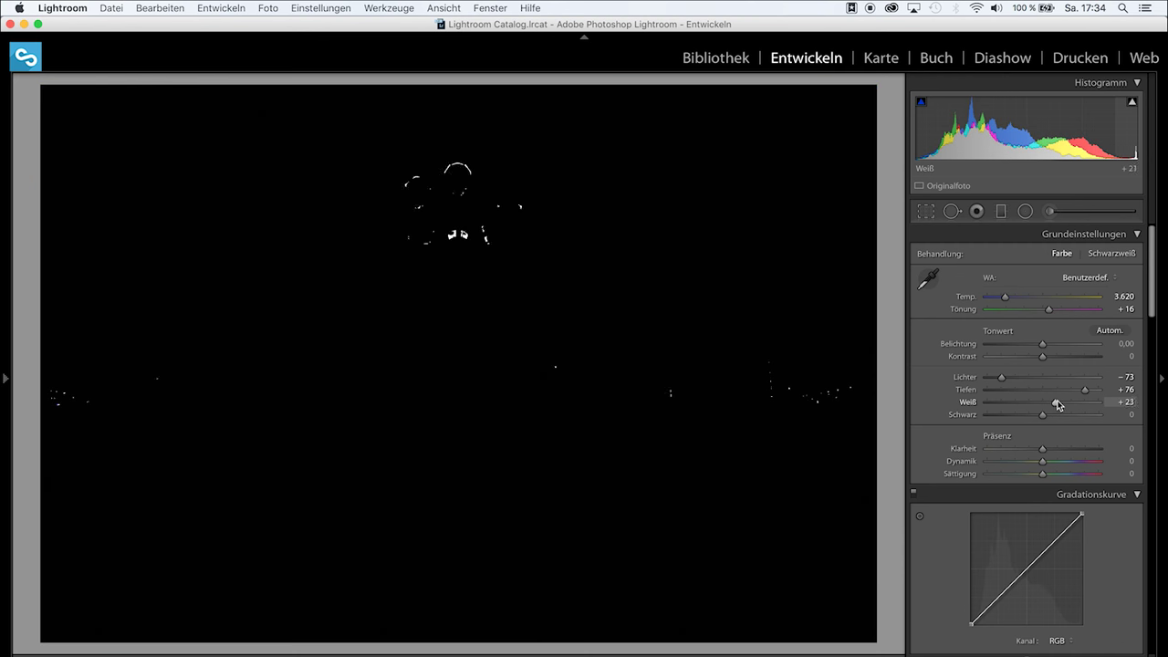
{"action": "left_click_drag", "start_coordinate": [1057, 405], "coordinate": [1029, 419]}
{"action": "left_click", "coordinate": [1028, 419], "text": "alt"}
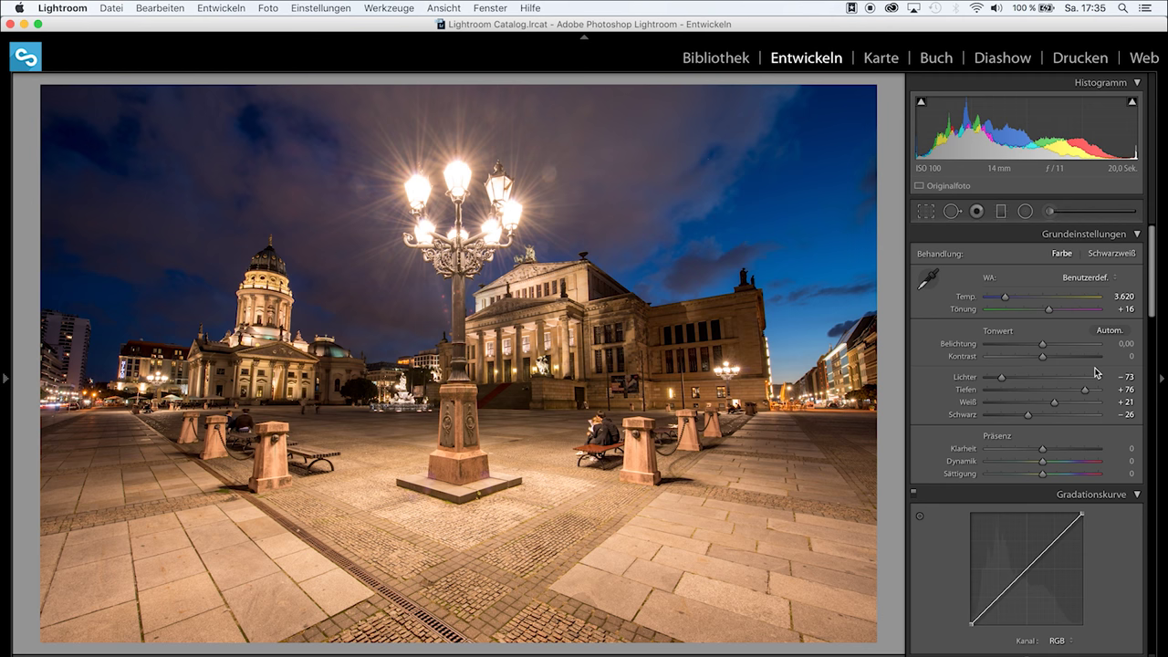
{"action": "left_click_drag", "start_coordinate": [1044, 356], "coordinate": [1057, 356]}
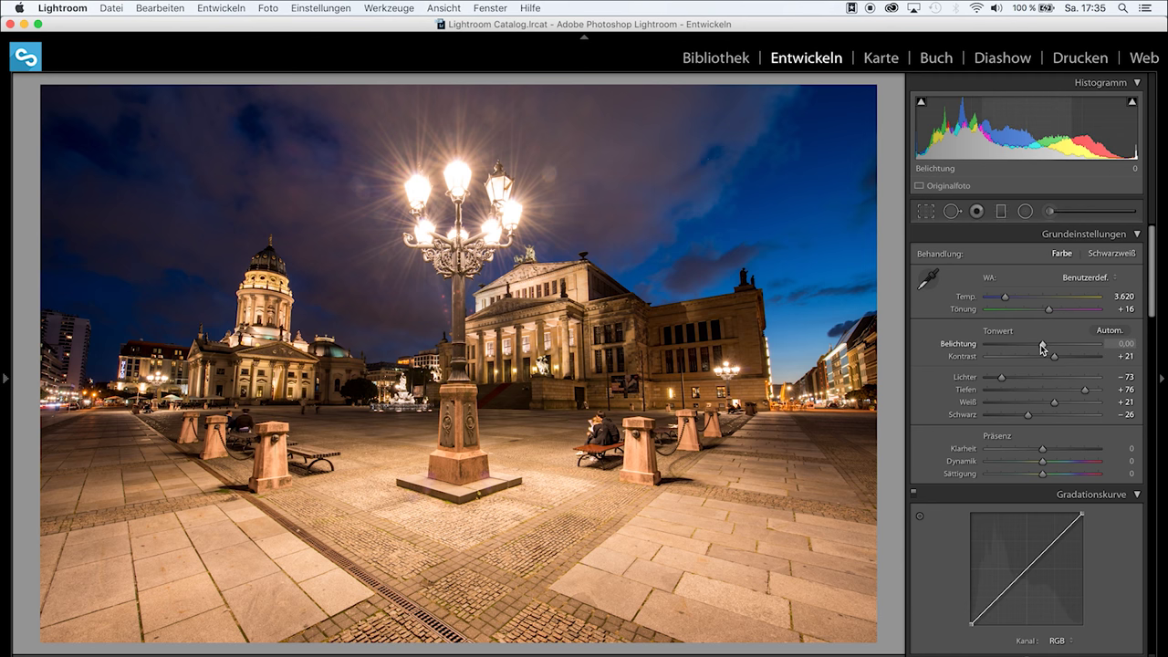
Step: Set Exposure to -0.15, Clarity to -14, and Vibrance and Saturation to -11 each
{"action": "left_click_drag", "start_coordinate": [1042, 345], "coordinate": [1041, 344]}
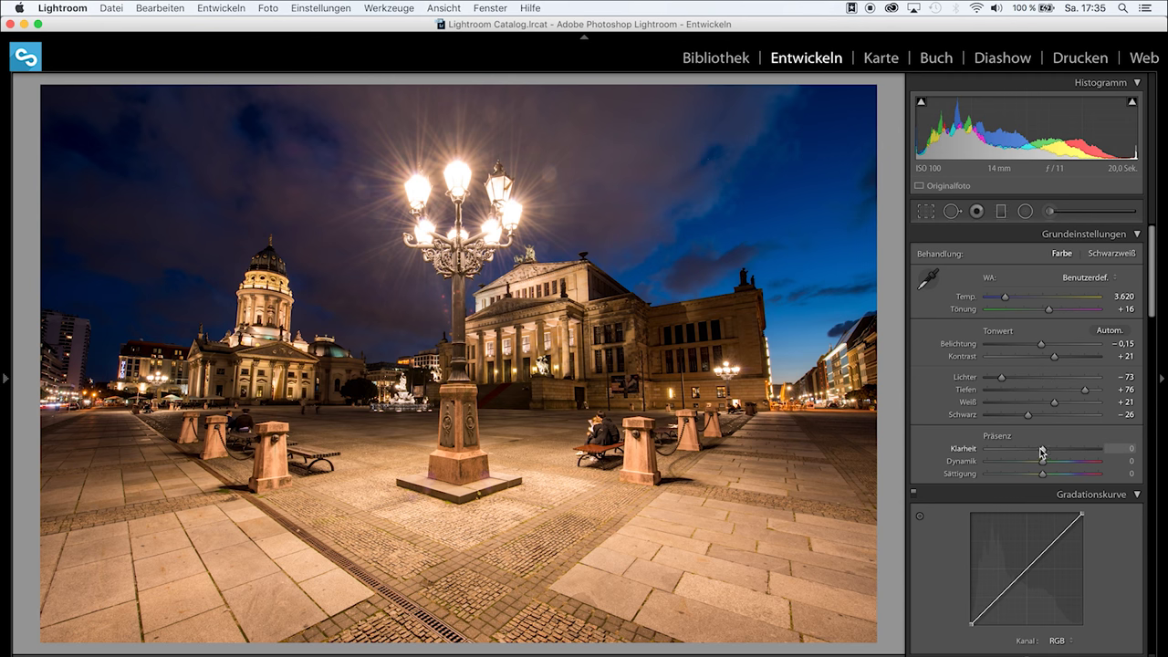
{"action": "left_click_drag", "start_coordinate": [1043, 449], "coordinate": [1033, 448]}
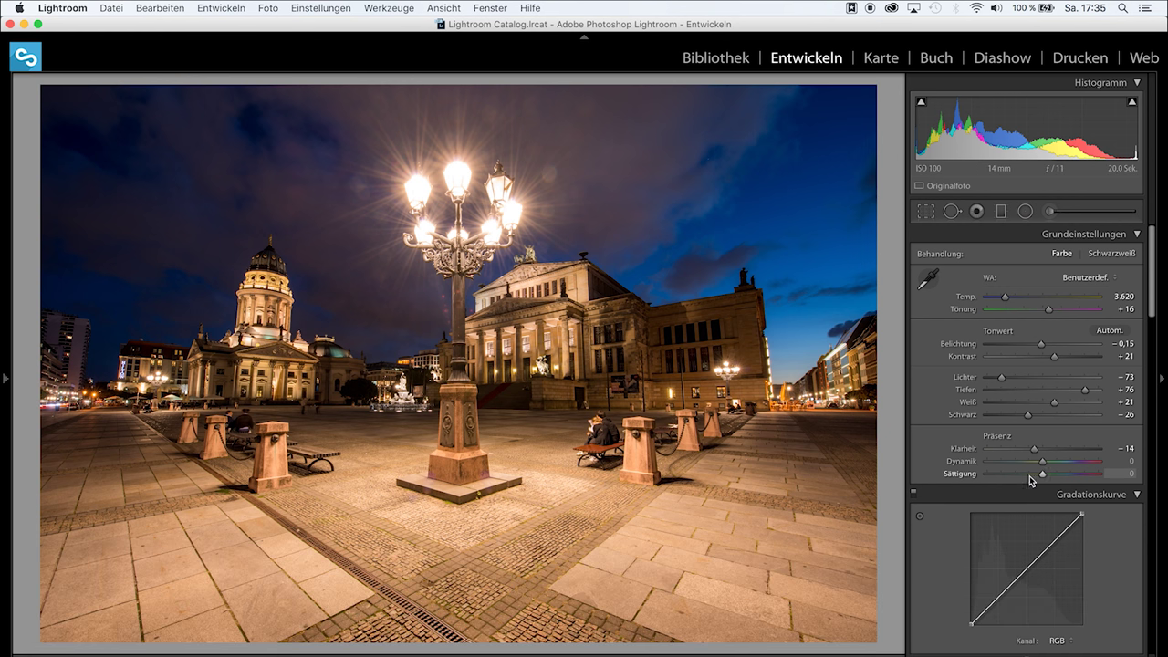
{"action": "left_click_drag", "start_coordinate": [1044, 477], "coordinate": [1035, 463]}
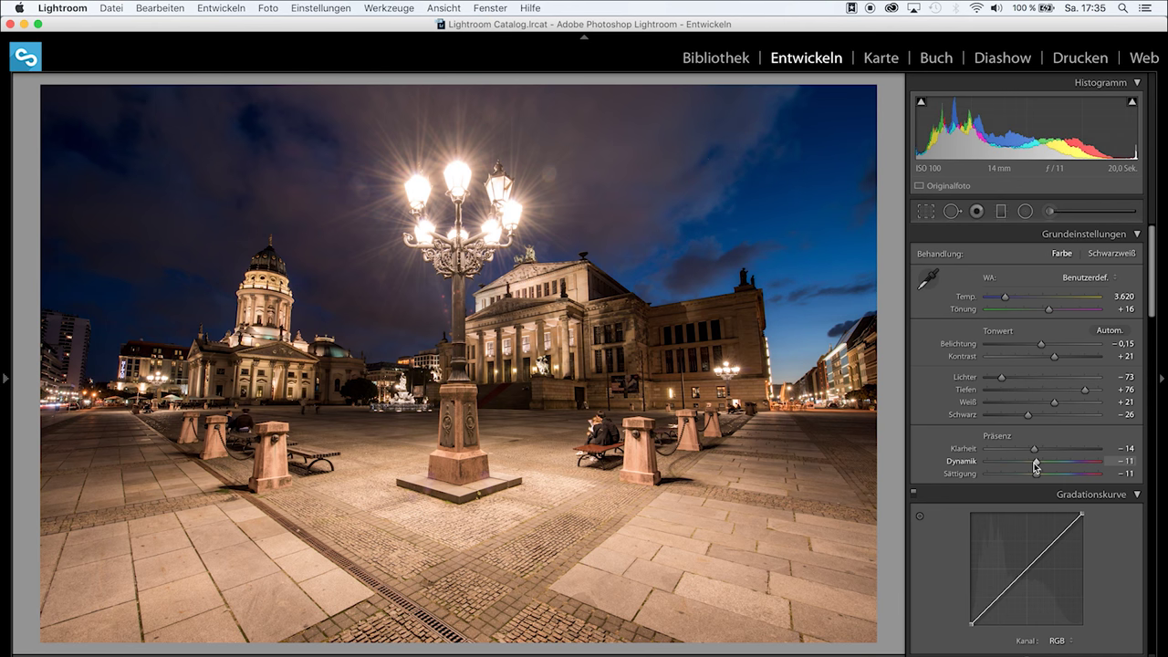
Step: Sharpen with Amount 80 and Masking 32, checking the Konzerthaus zoomed in
{"action": "scroll", "coordinate": [1055, 470], "scroll_direction": "down", "scroll_amount": 3}
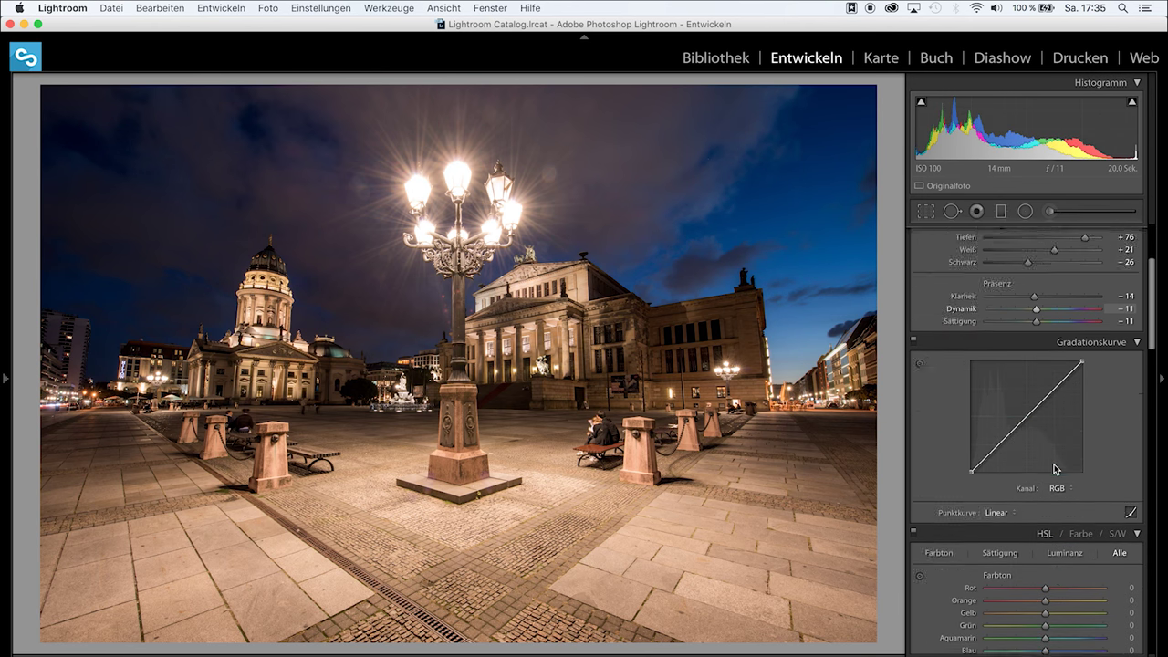
{"action": "scroll", "coordinate": [1054, 470], "scroll_direction": "down", "scroll_amount": 3}
{"action": "scroll", "coordinate": [1054, 470], "scroll_direction": "down", "scroll_amount": 3}
{"action": "scroll", "coordinate": [1054, 470], "scroll_direction": "down", "scroll_amount": 3}
{"action": "scroll", "coordinate": [1054, 470], "scroll_direction": "down", "scroll_amount": 1}
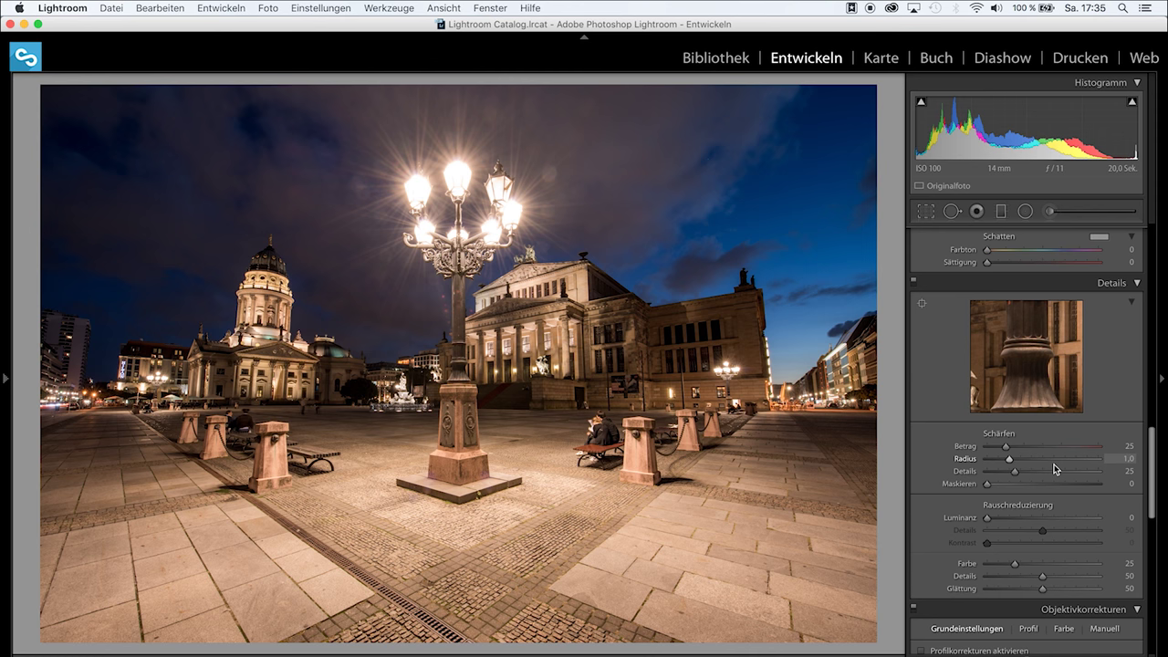
{"action": "left_click_drag", "start_coordinate": [1009, 448], "coordinate": [1047, 451]}
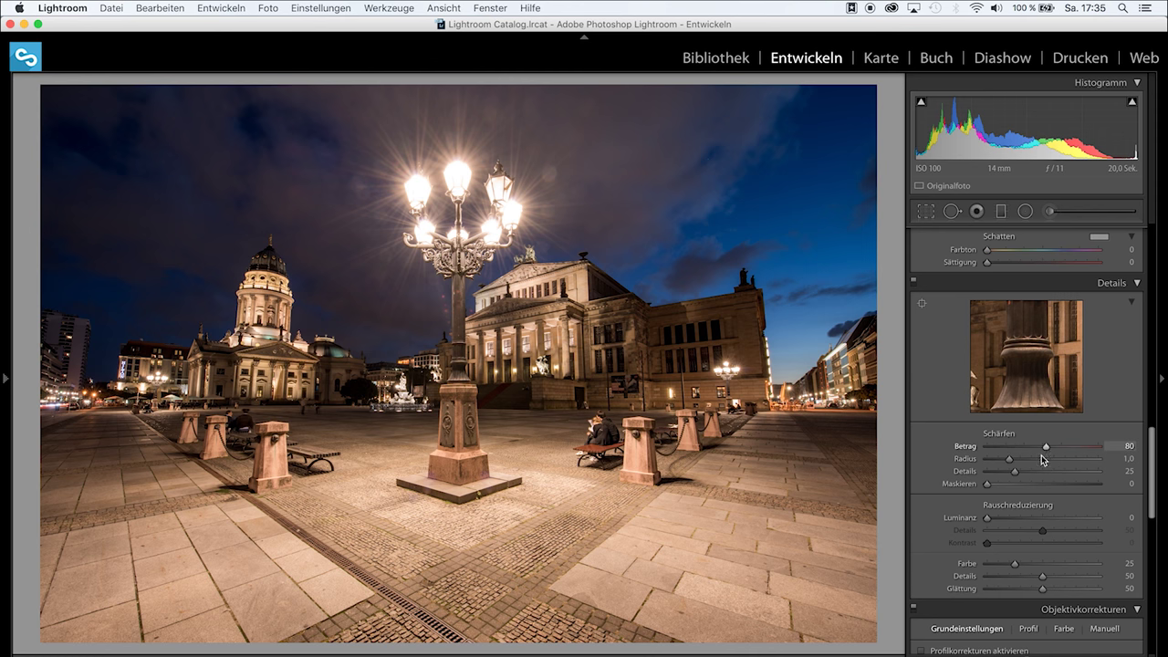
{"action": "key", "text": "alt"}
{"action": "left_click_drag", "start_coordinate": [988, 484], "coordinate": [1019, 490]}
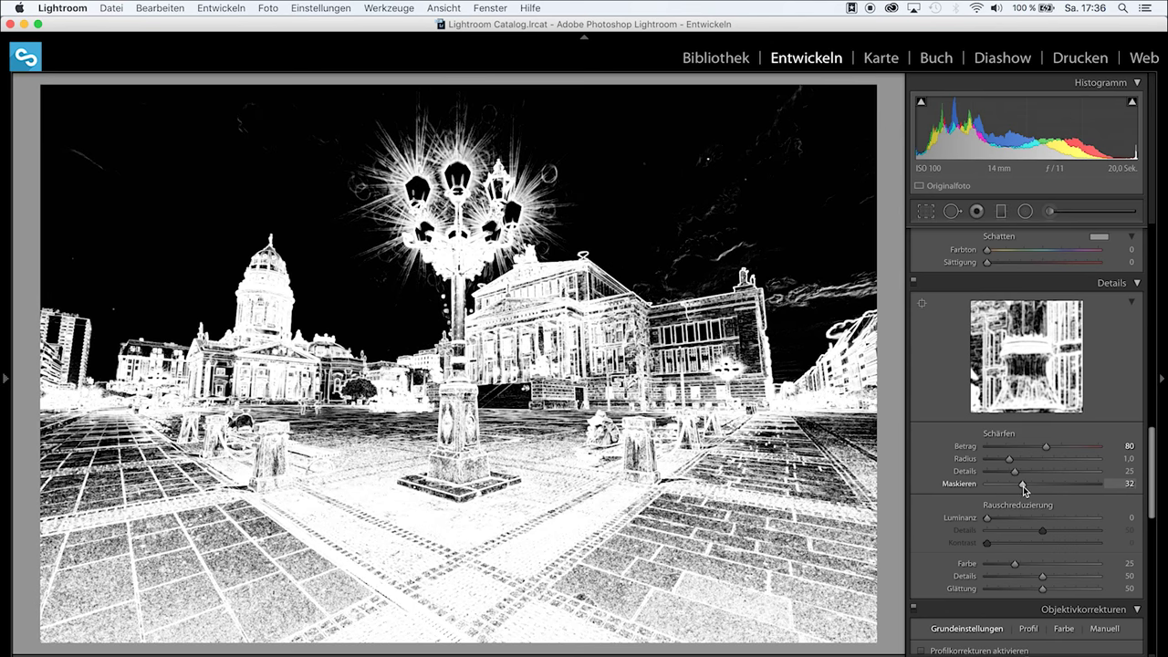
{"action": "left_click_drag", "start_coordinate": [1023, 490], "coordinate": [1024, 486]}
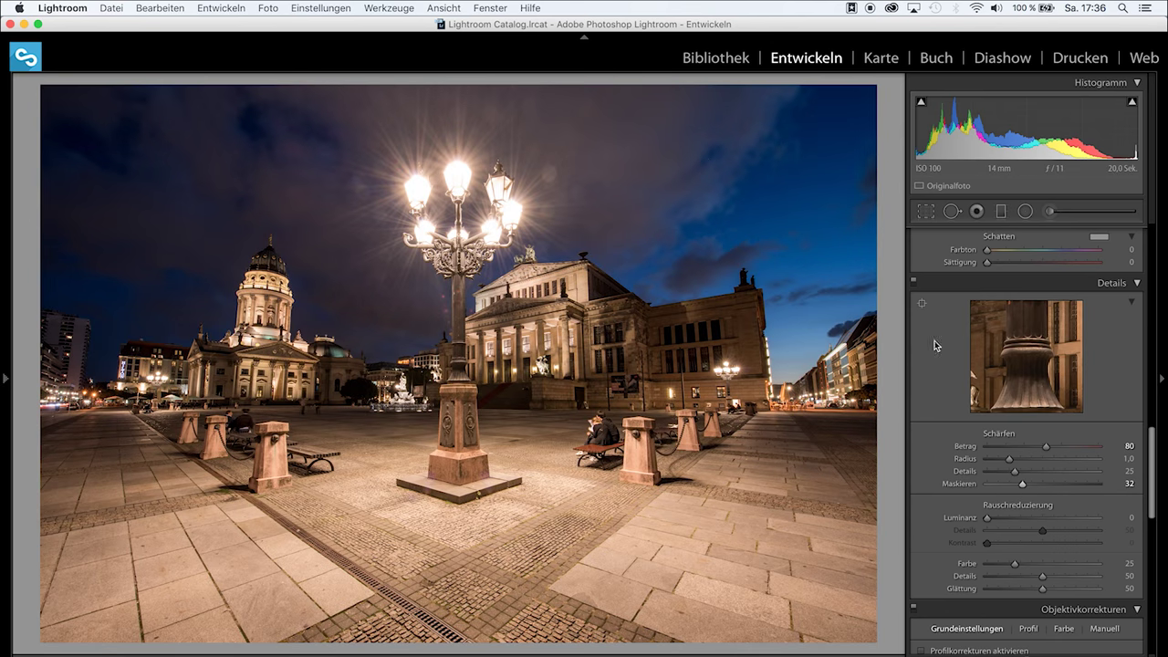
{"action": "left_click", "coordinate": [598, 369]}
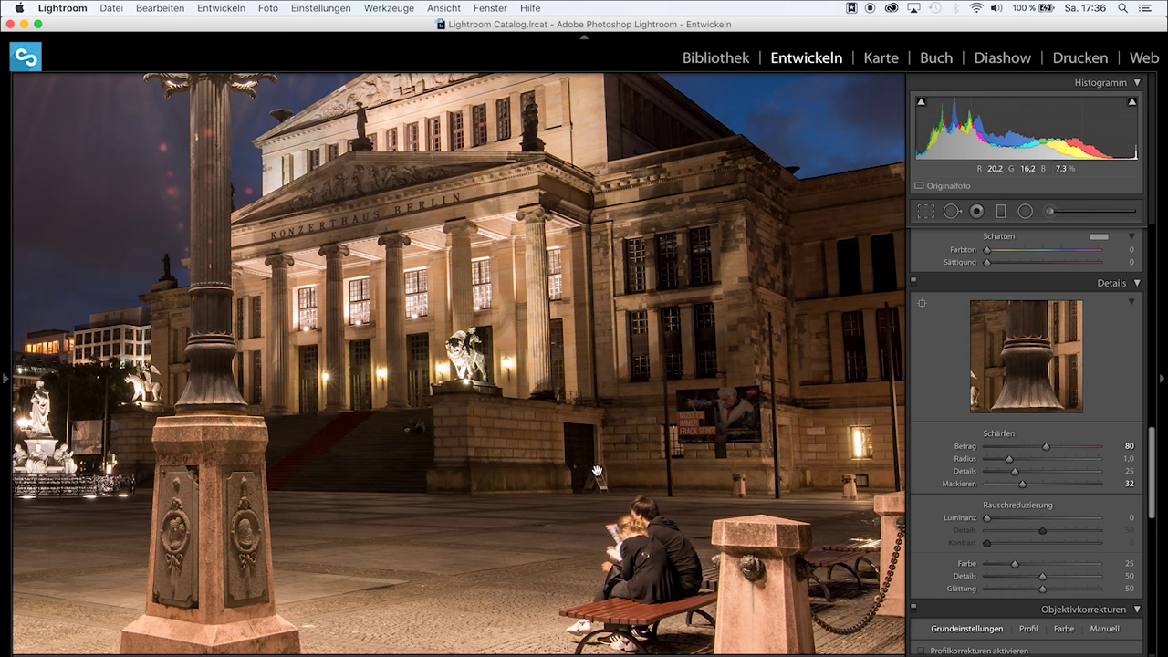
{"action": "left_click", "coordinate": [607, 529]}
Step: Enable lens profile corrections and chromatic aberration removal, and apply Auto Upright
{"action": "scroll", "coordinate": [1078, 546], "scroll_direction": "down", "scroll_amount": 5}
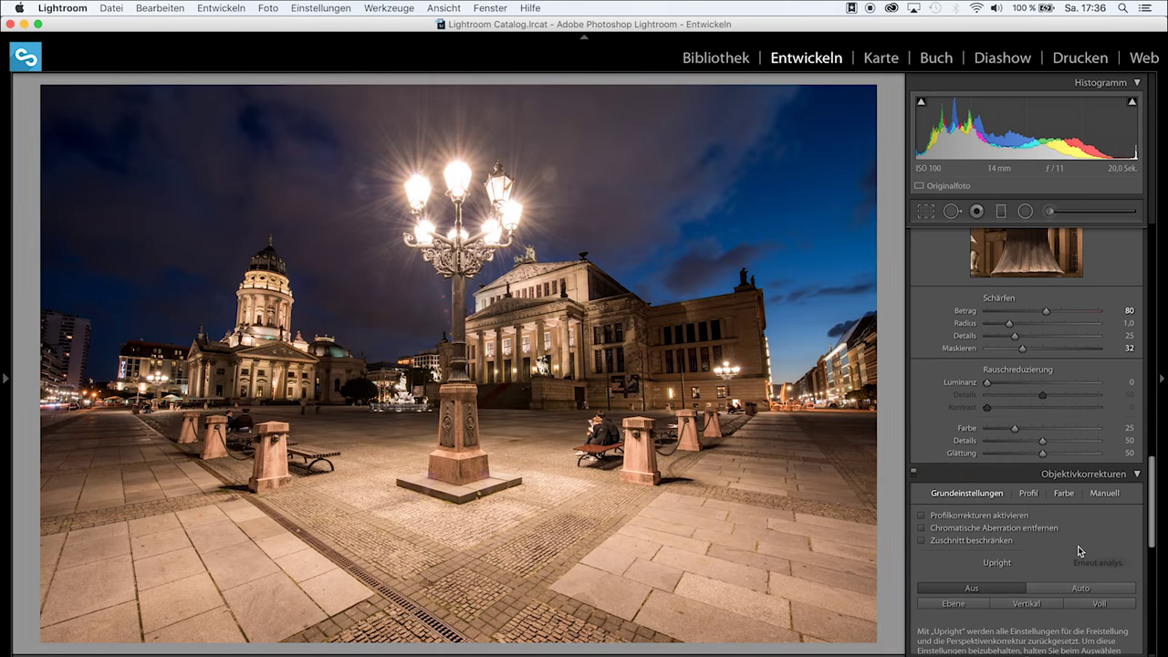
{"action": "left_click", "coordinate": [973, 489]}
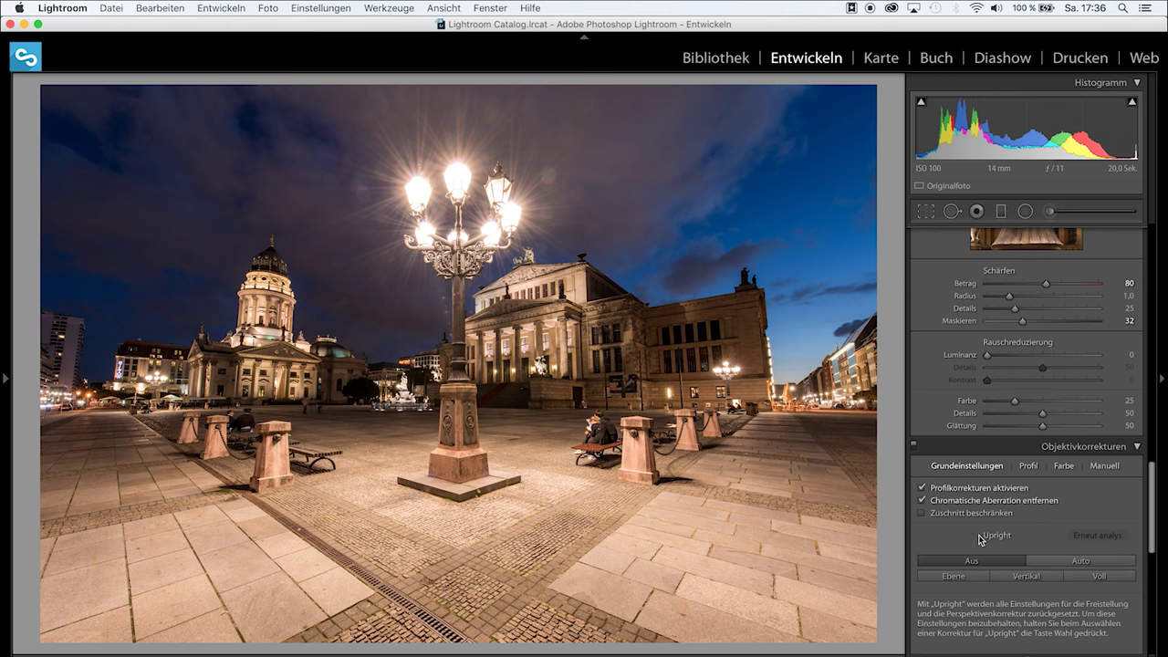
{"action": "left_click", "coordinate": [1099, 563]}
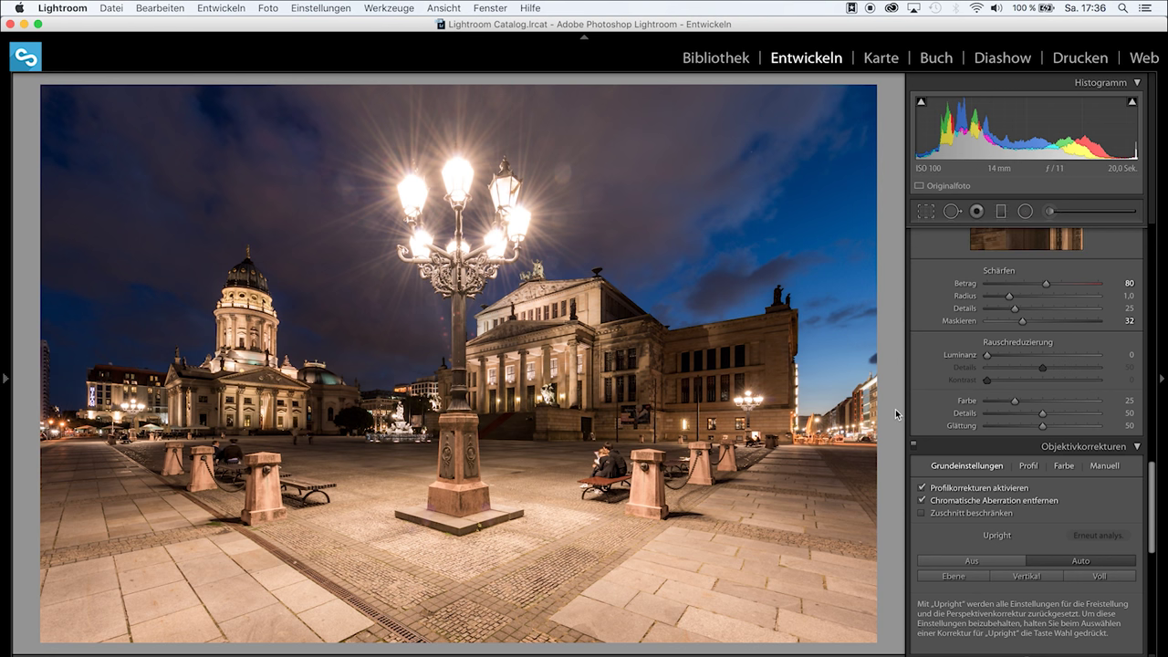
{"action": "scroll", "coordinate": [1065, 519], "scroll_direction": "down", "scroll_amount": 2}
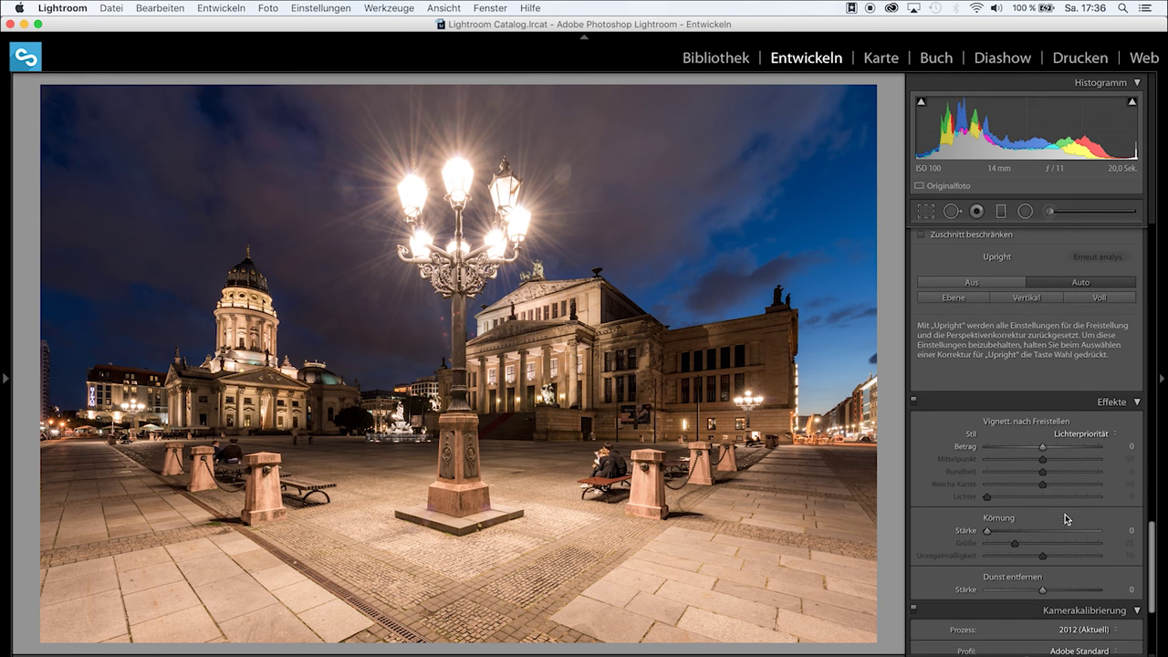
{"action": "left_click_drag", "start_coordinate": [1038, 450], "coordinate": [1035, 450]}
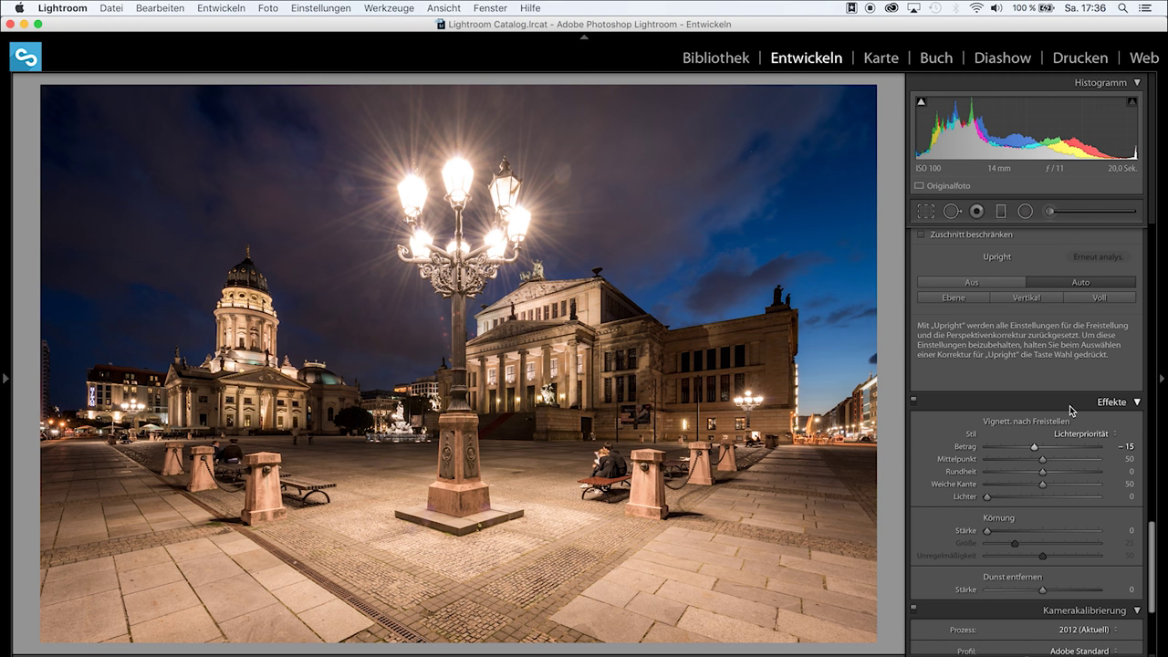
{"action": "scroll", "coordinate": [1072, 411], "scroll_direction": "up", "scroll_amount": 1}
{"action": "scroll", "coordinate": [1071, 412], "scroll_direction": "up", "scroll_amount": 3}
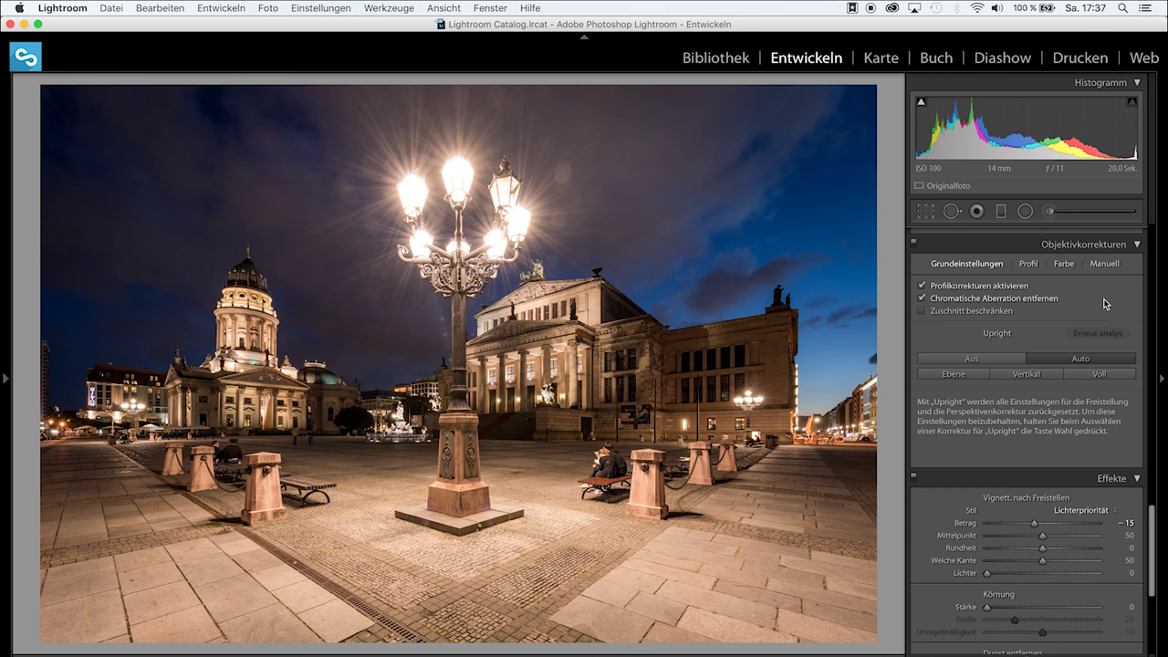
{"action": "scroll", "coordinate": [1105, 302], "scroll_direction": "up", "scroll_amount": 10}
{"action": "scroll", "coordinate": [1105, 302], "scroll_direction": "up", "scroll_amount": 10}
{"action": "scroll", "coordinate": [1101, 299], "scroll_direction": "down", "scroll_amount": 2}
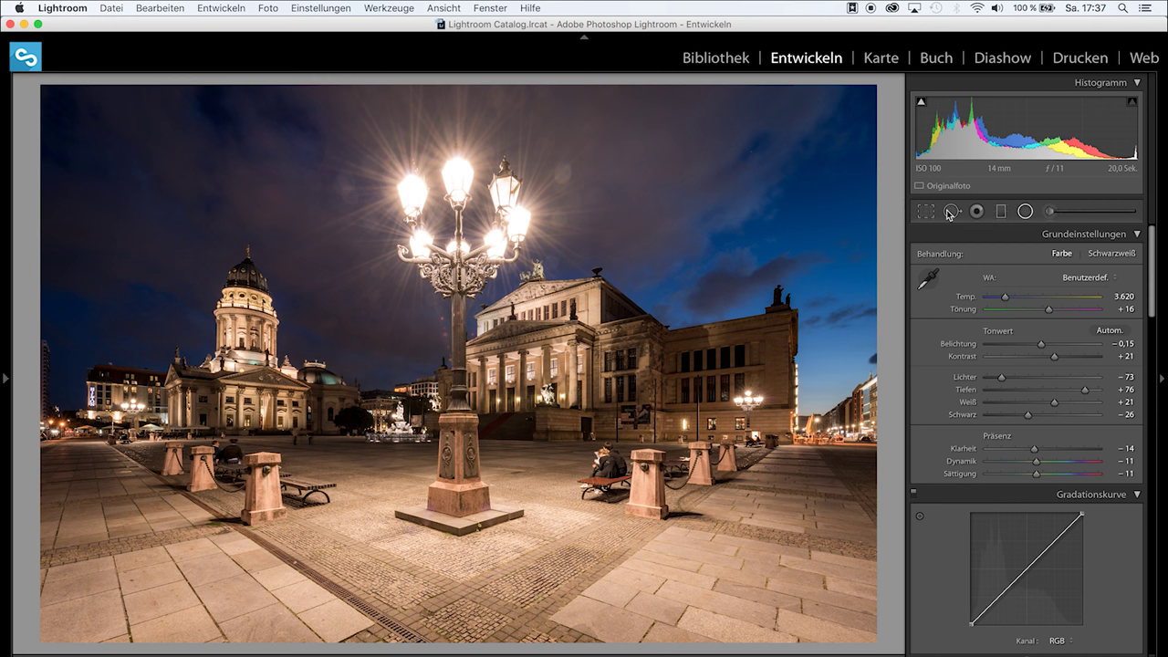
Step: Draw a radial filter over the upper-right lantern and raise its Exposure to 4.00
{"action": "key", "text": "shift+m"}
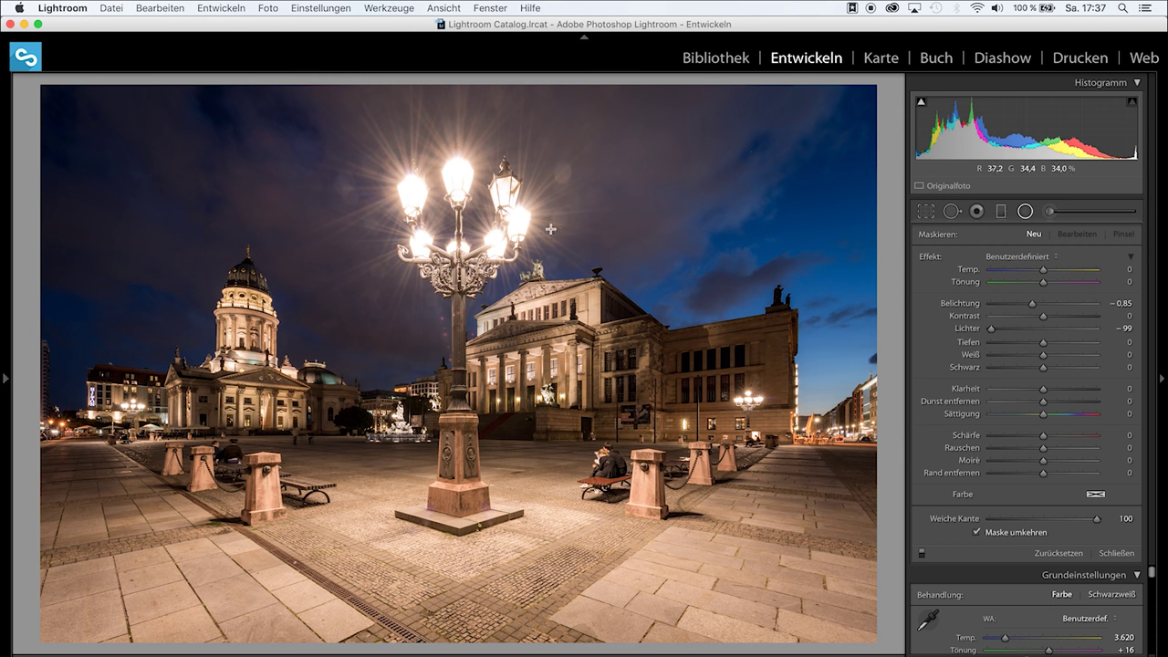
{"action": "left_click_drag", "start_coordinate": [490, 171], "coordinate": [512, 198]}
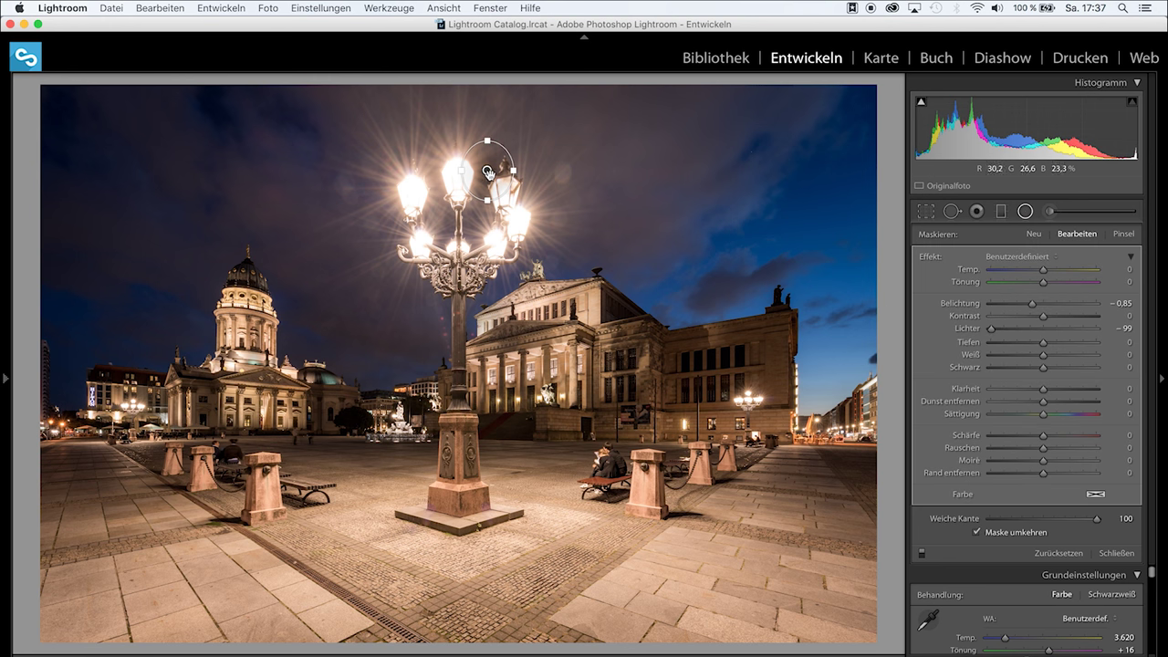
{"action": "left_click_drag", "start_coordinate": [493, 178], "coordinate": [507, 197]}
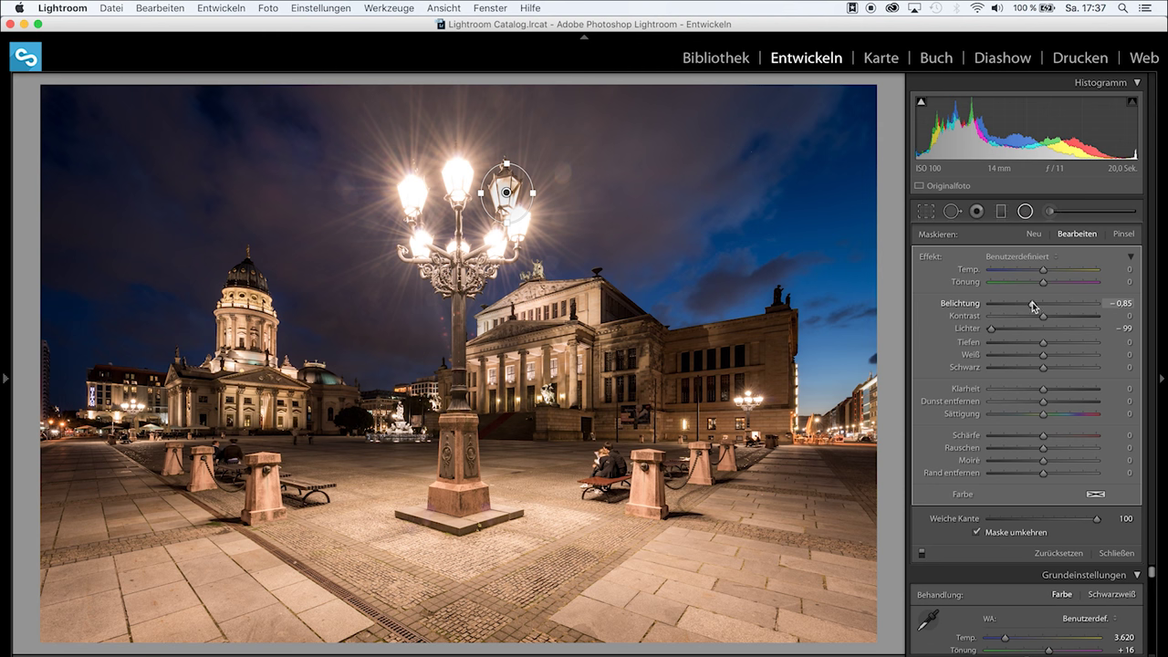
{"action": "left_click_drag", "start_coordinate": [1036, 308], "coordinate": [1117, 312]}
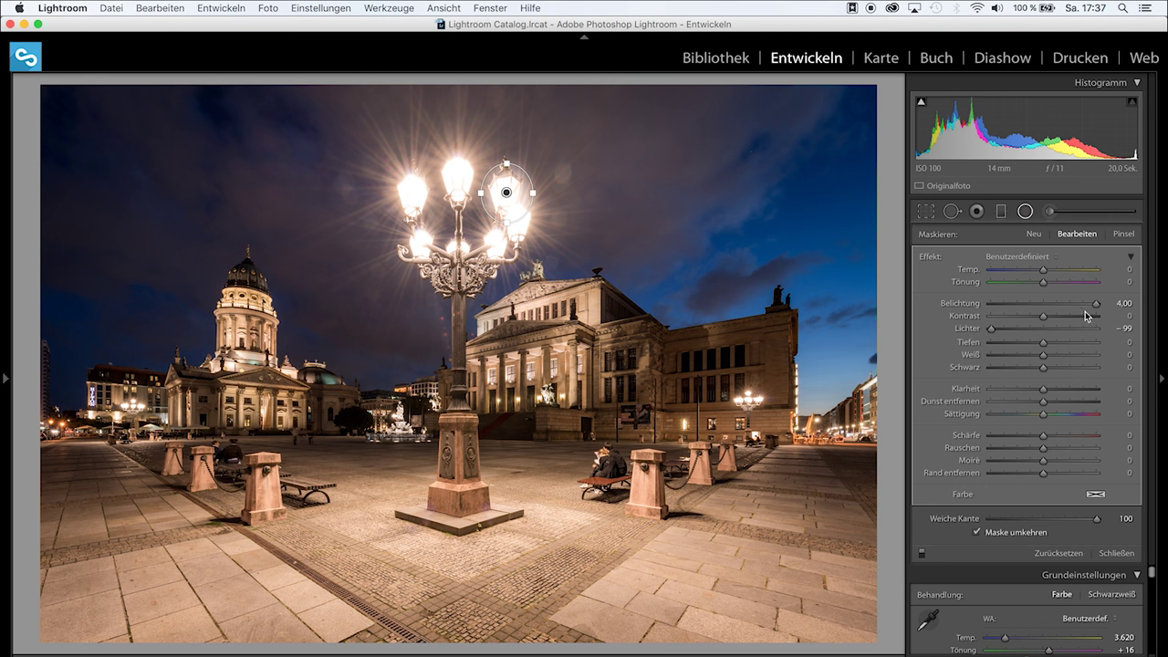
Step: Reposition the lantern filter and set its Highlights 49, Temp 35 and Tint 21
{"action": "left_click_drag", "start_coordinate": [1000, 331], "coordinate": [1048, 337]}
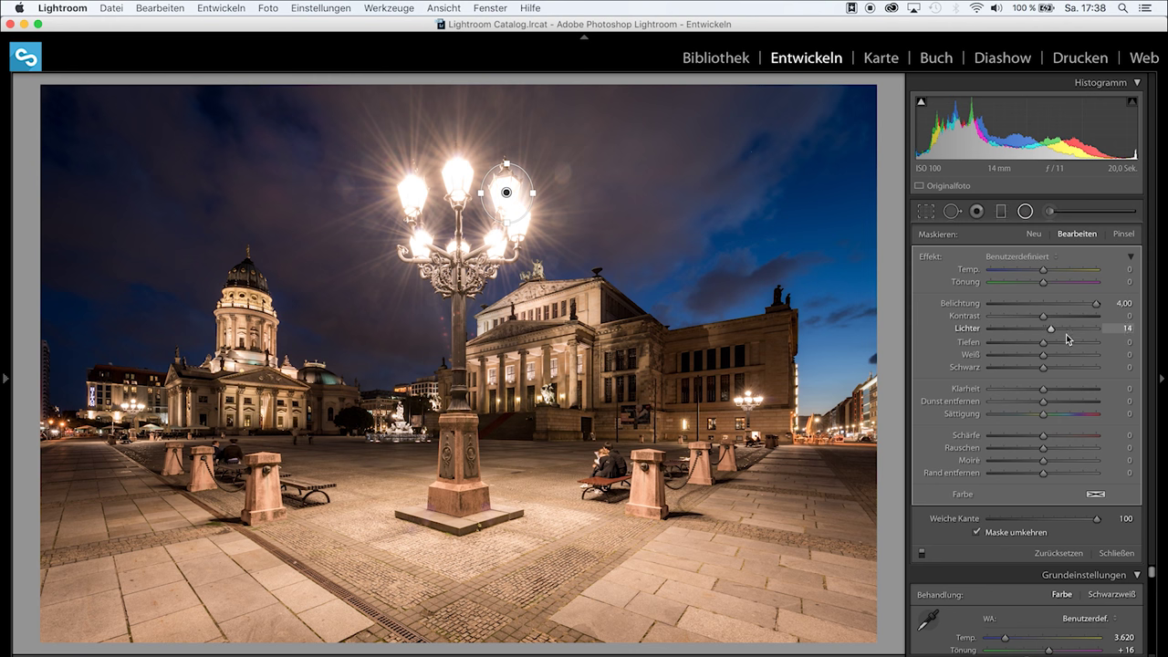
{"action": "left_click_drag", "start_coordinate": [1095, 336], "coordinate": [1098, 336]}
{"action": "left_click_drag", "start_coordinate": [506, 194], "coordinate": [505, 194]}
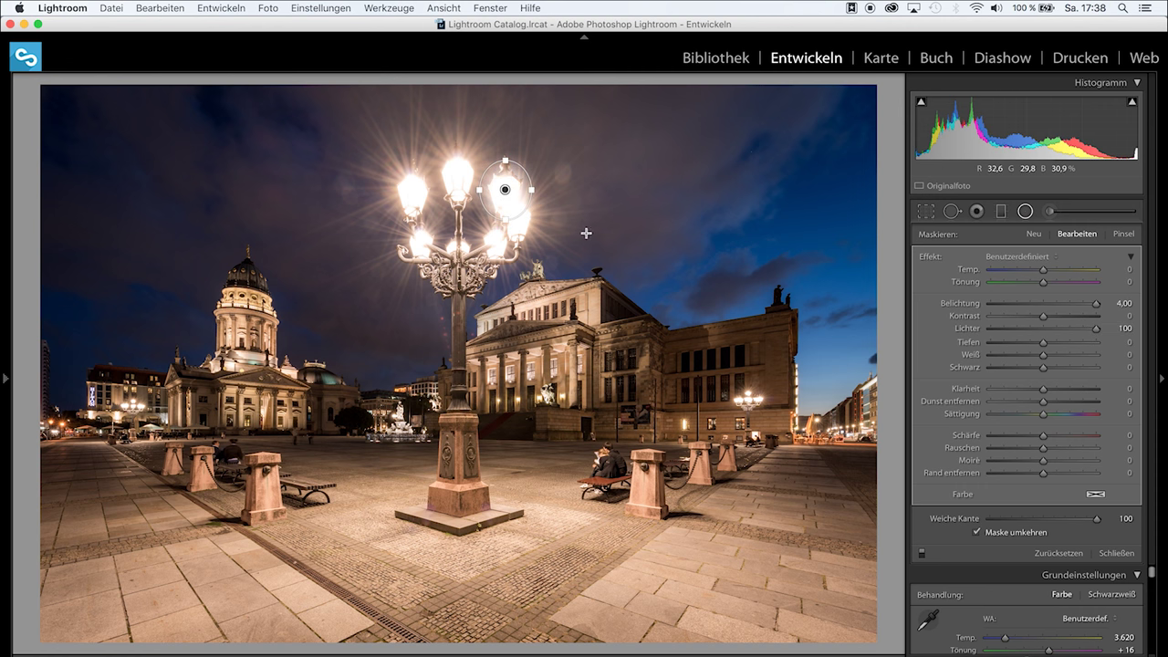
{"action": "mouse_move", "coordinate": [506, 192]}
{"action": "left_mouse_down"}
{"action": "mouse_move", "coordinate": [537, 192]}
{"action": "mouse_move", "coordinate": [503, 155]}
{"action": "left_mouse_up"}
{"action": "left_click_drag", "start_coordinate": [1098, 329], "coordinate": [1070, 330]}
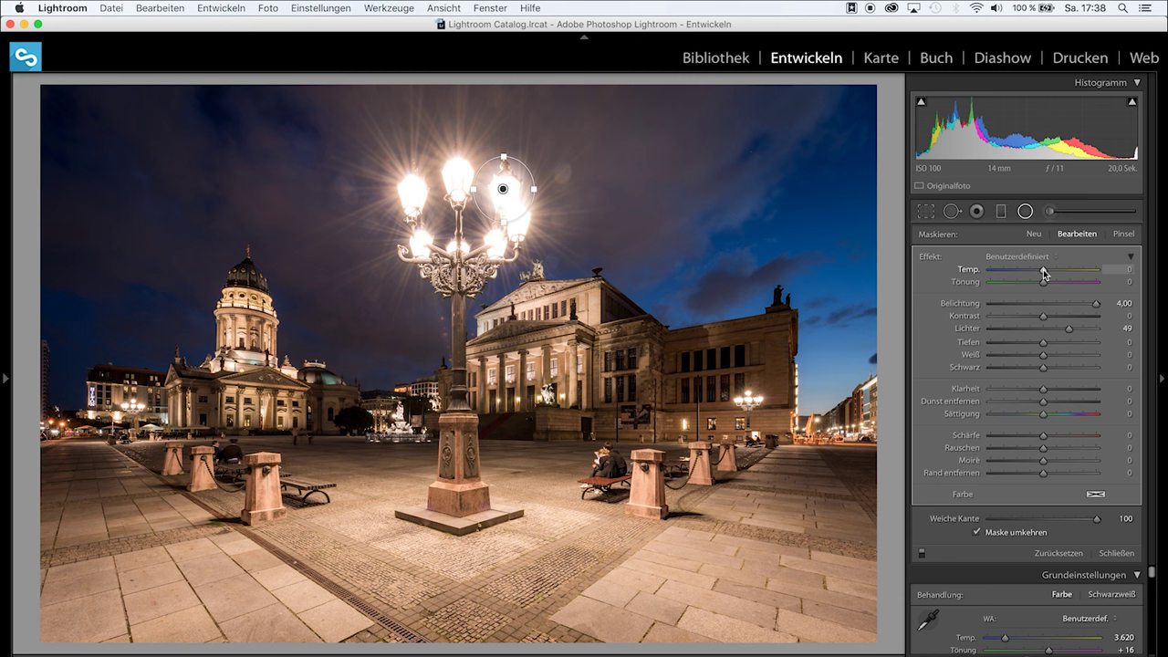
{"action": "mouse_move", "coordinate": [1050, 271]}
{"action": "left_mouse_down"}
{"action": "mouse_move", "coordinate": [1063, 272]}
{"action": "mouse_move", "coordinate": [1060, 284]}
{"action": "left_mouse_up"}
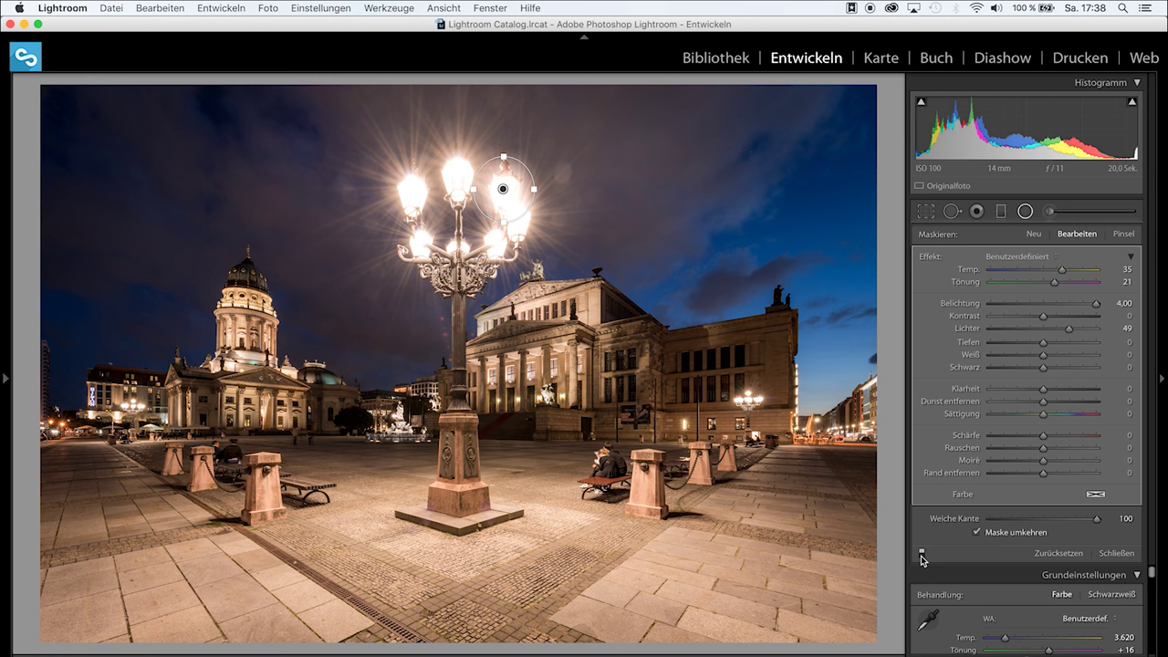
Step: Toggle the lantern filter off and on to compare, then close the radial filter
{"action": "left_click", "coordinate": [922, 555]}
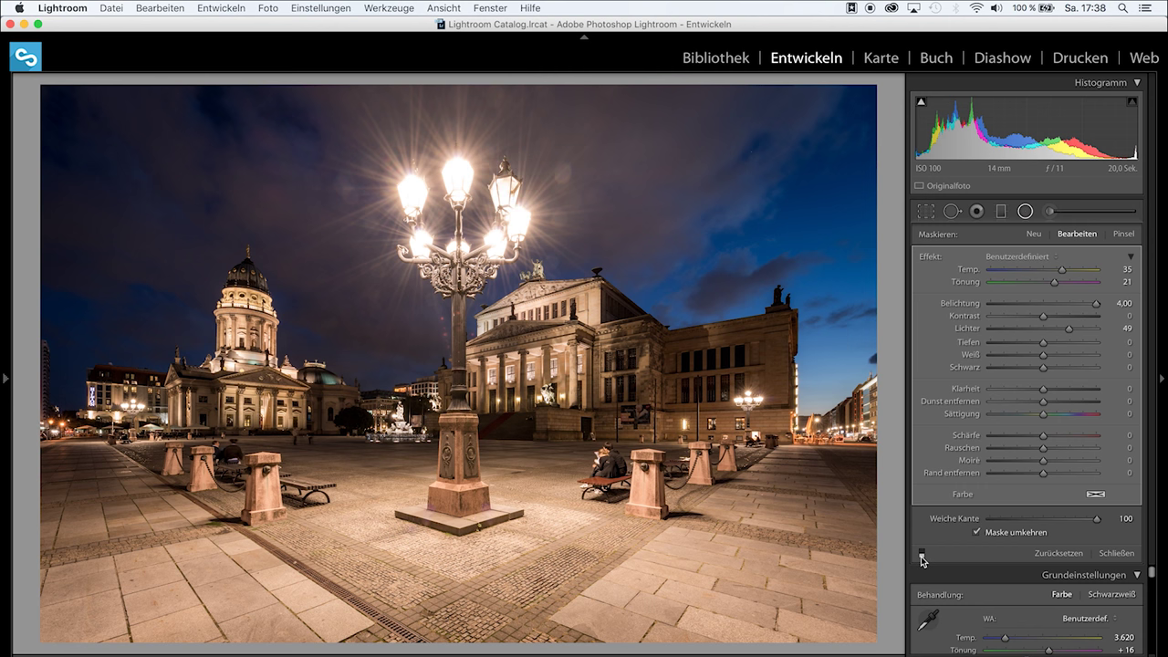
{"action": "left_click", "coordinate": [922, 555]}
{"action": "left_click", "coordinate": [1116, 551]}
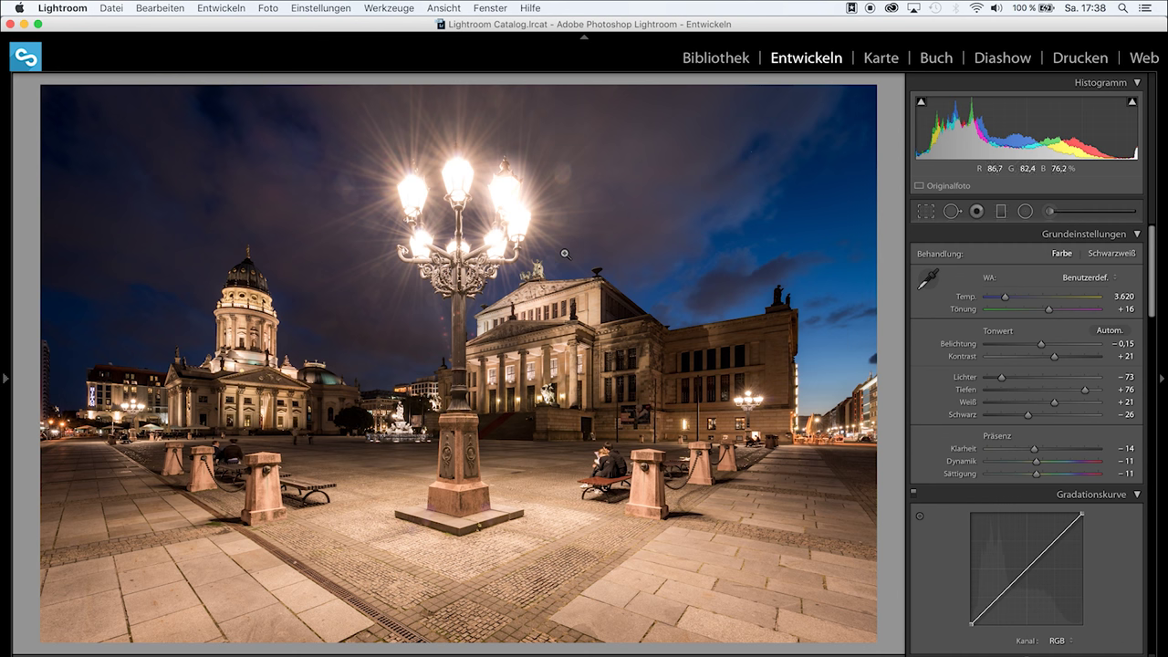
Step: Zoom in on the lamp and duplicate its existing radial filter
{"action": "left_click", "coordinate": [515, 230]}
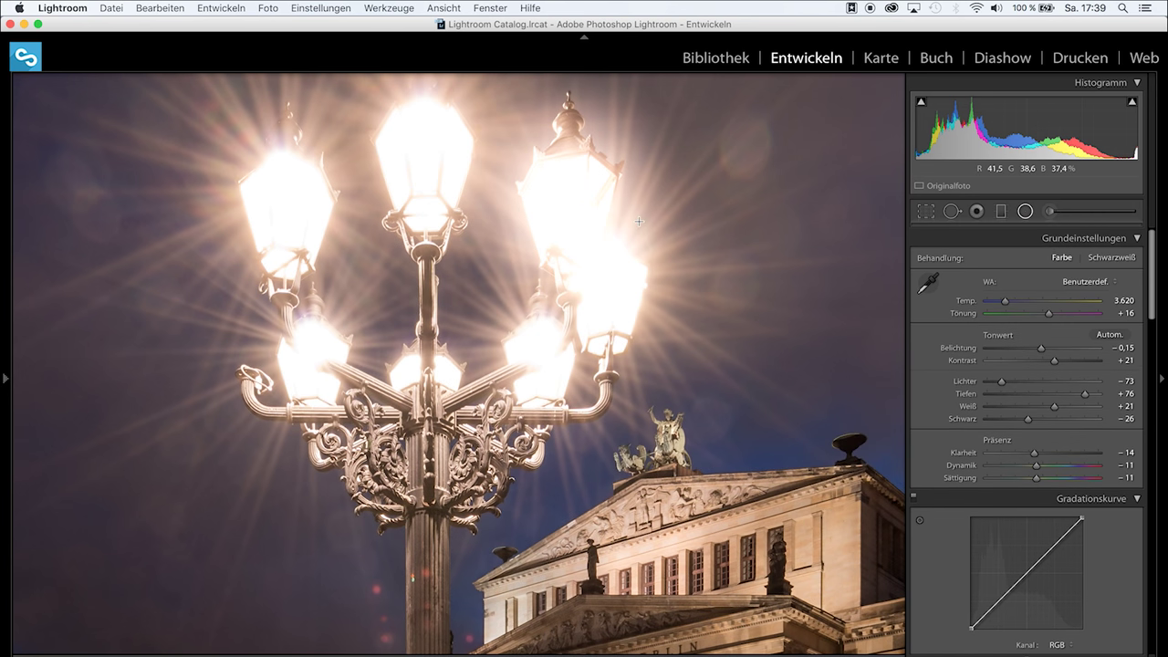
{"action": "key", "text": "shift+m"}
{"action": "left_click", "coordinate": [565, 196]}
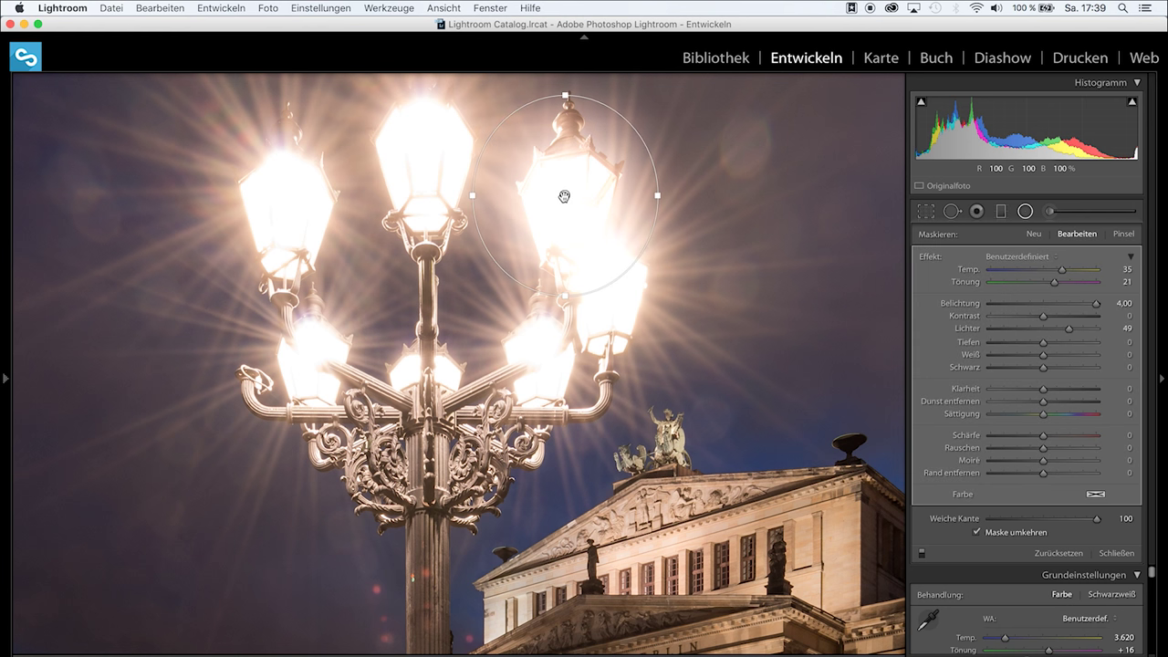
{"action": "right_click", "coordinate": [566, 197]}
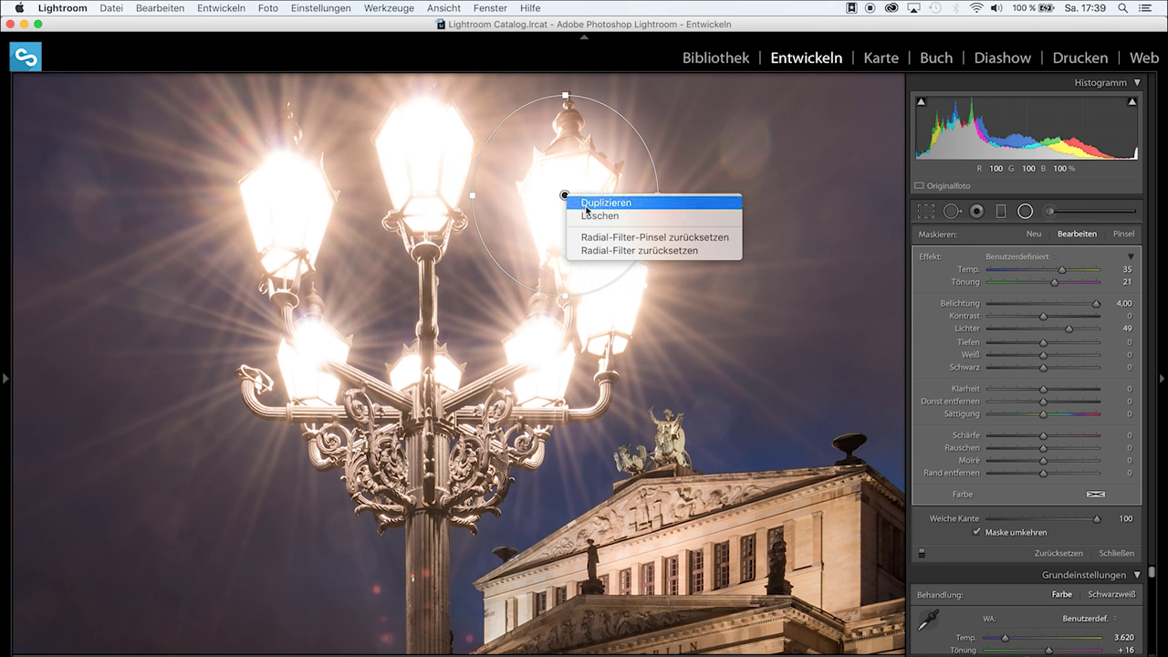
{"action": "left_click", "coordinate": [592, 203]}
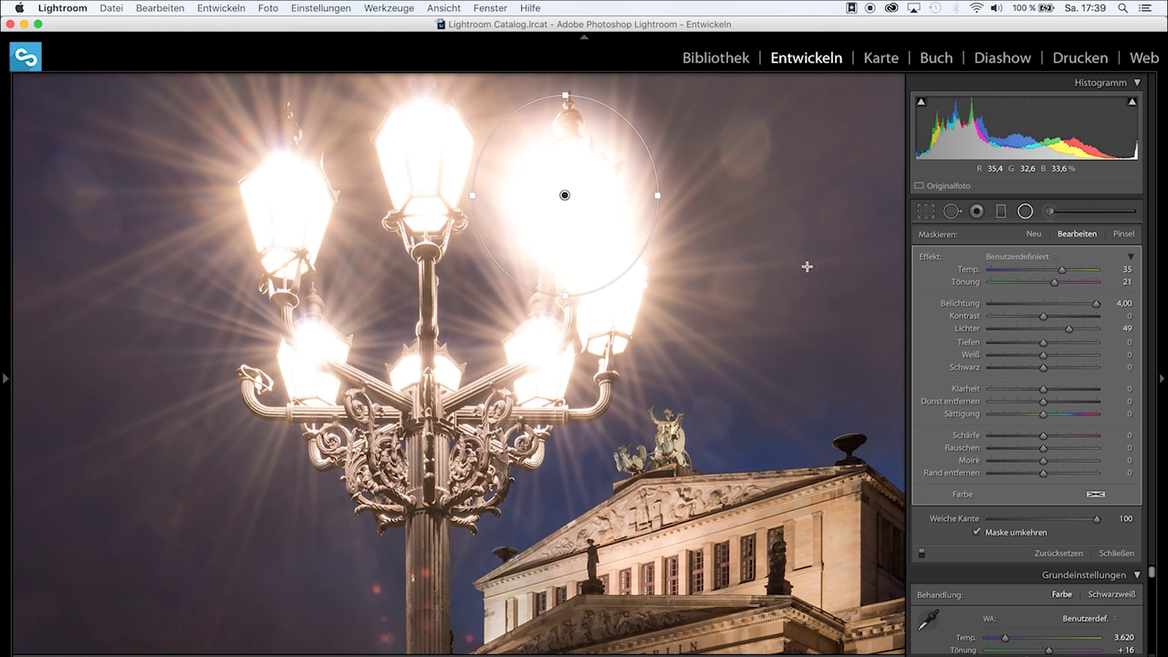
Step: Lower the duplicate's Exposure to about 1.5 and return to the full photo view
{"action": "left_click", "coordinate": [1071, 306]}
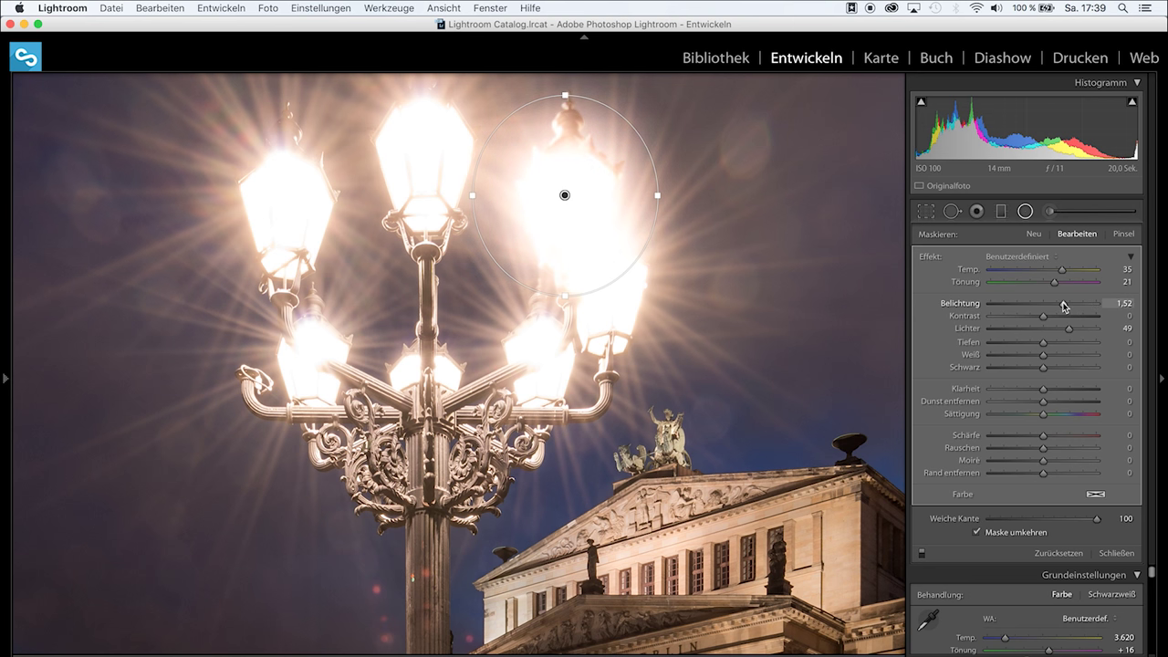
{"action": "left_click", "coordinate": [828, 313]}
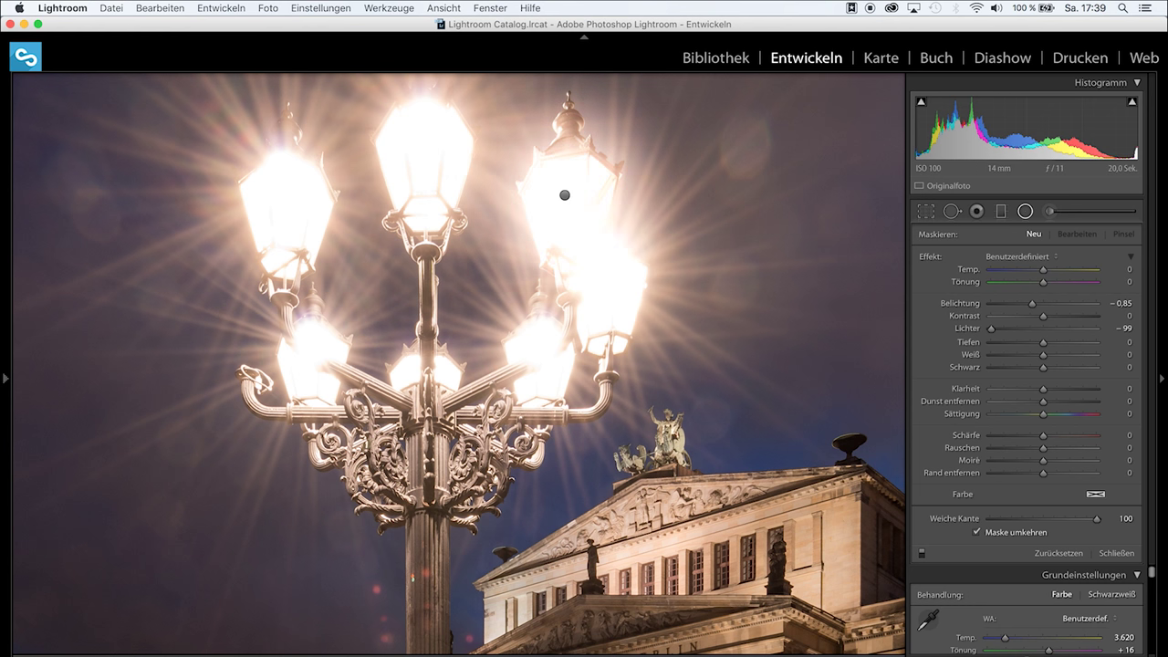
{"action": "key", "text": "shift+m"}
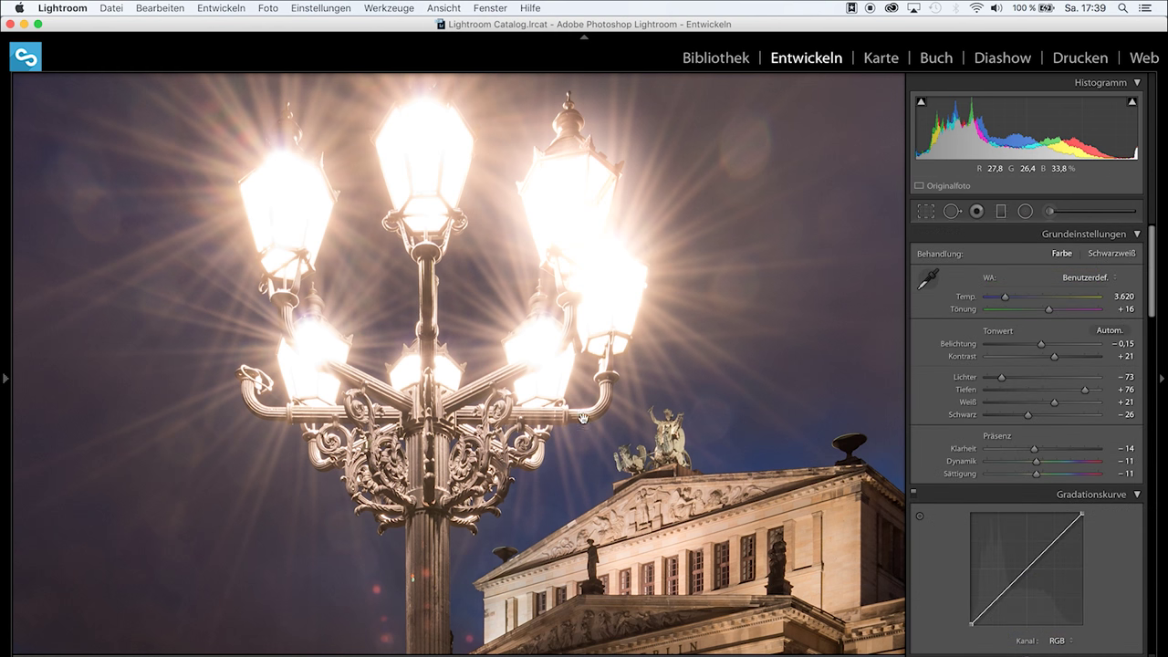
{"action": "left_click", "coordinate": [487, 367]}
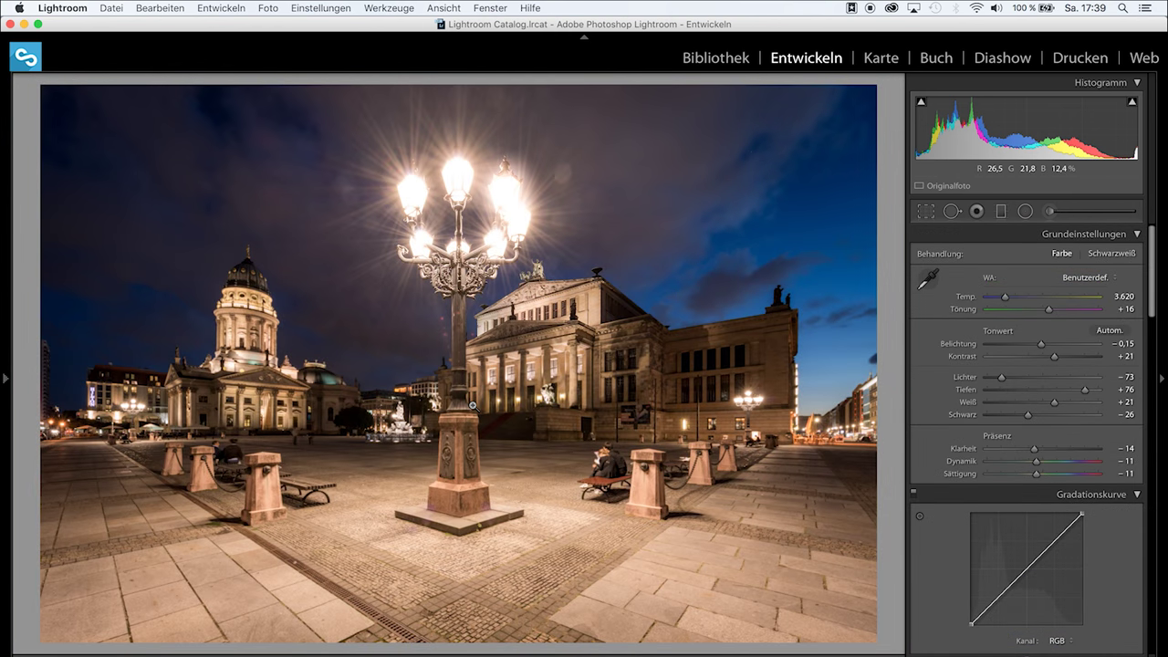